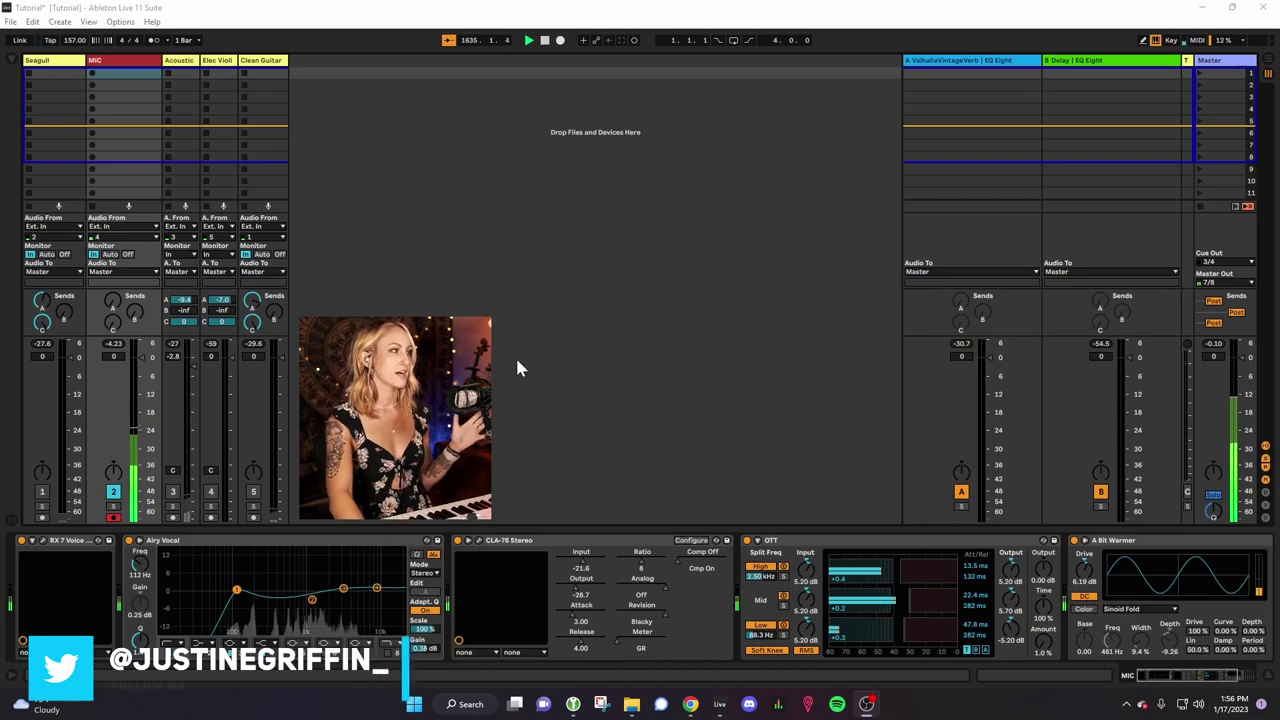
# - Look through the Seagull, Acoustic Violin and Elec Violin effect chains, then return to MIC
pyautogui.click(117, 62)
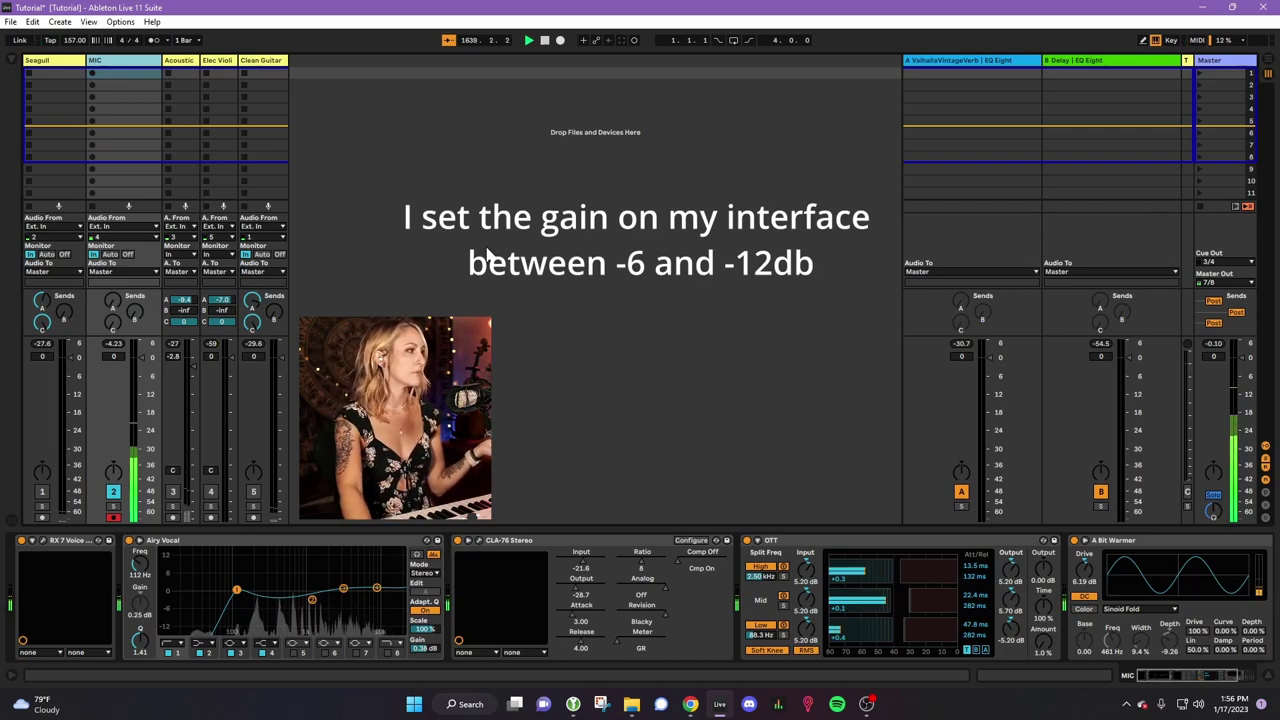
pyautogui.click(65, 65)
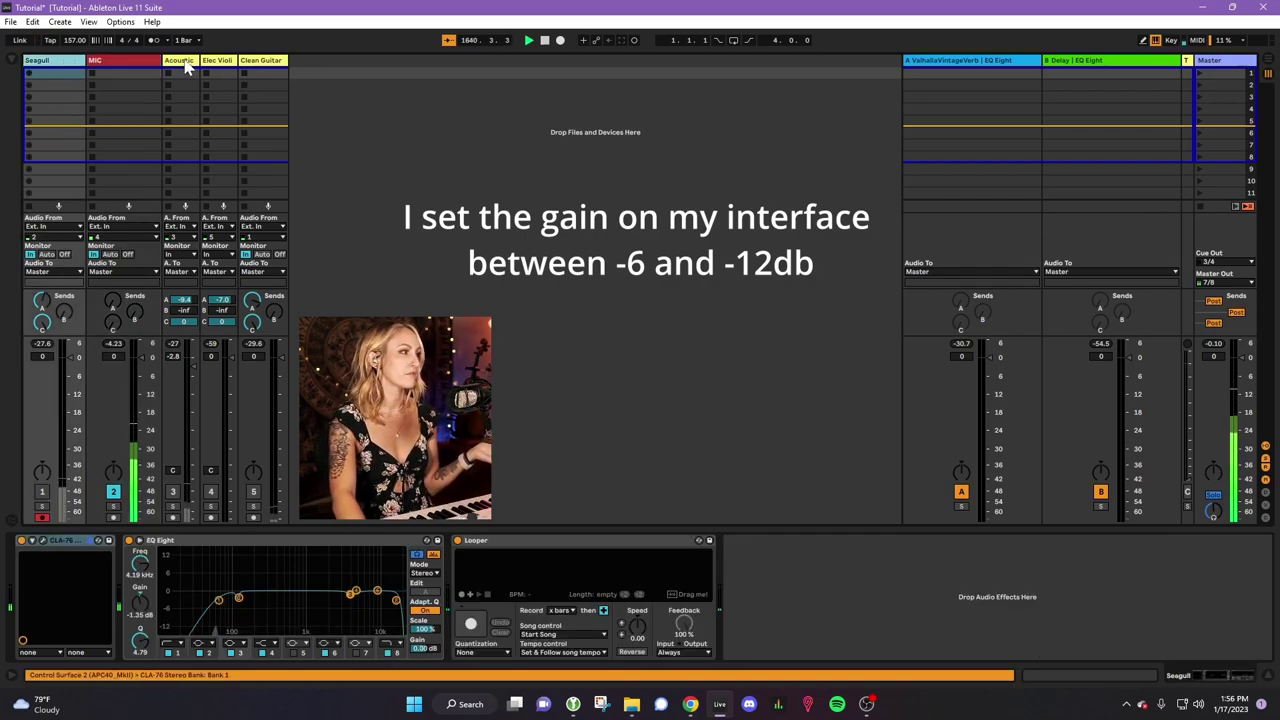
pyautogui.click(185, 65)
pyautogui.press('Right')
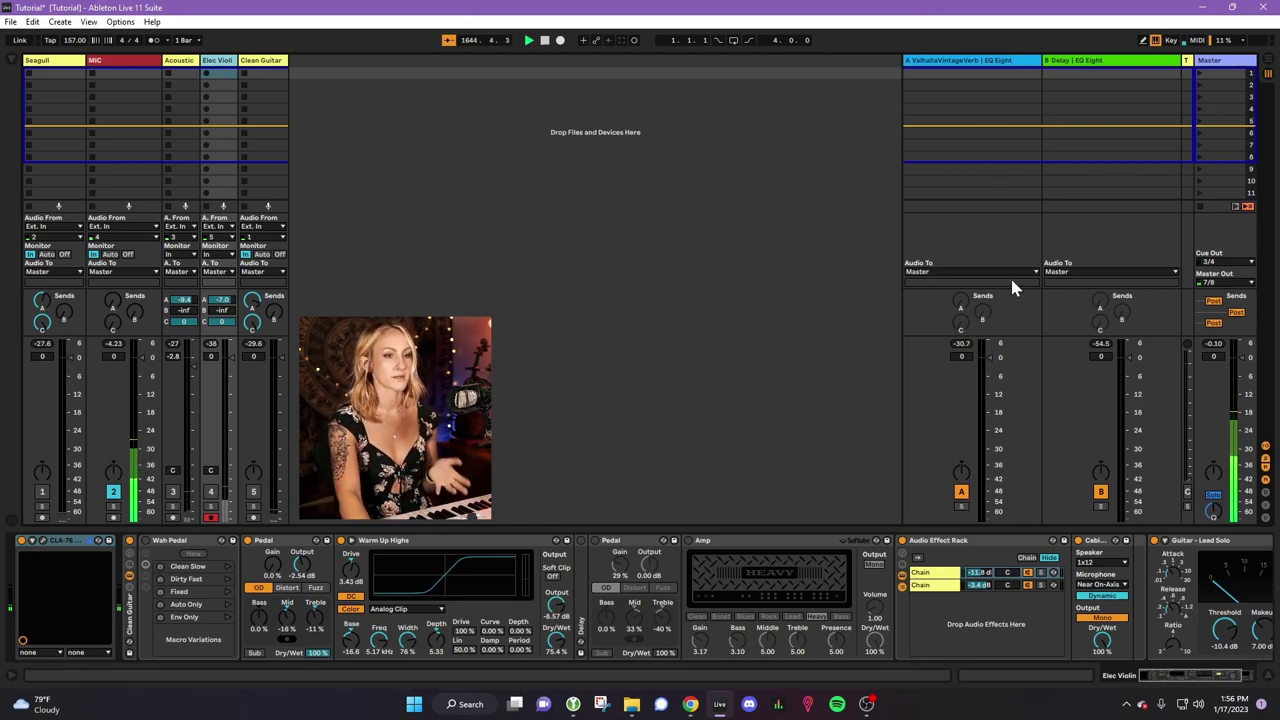
pyautogui.click(128, 62)
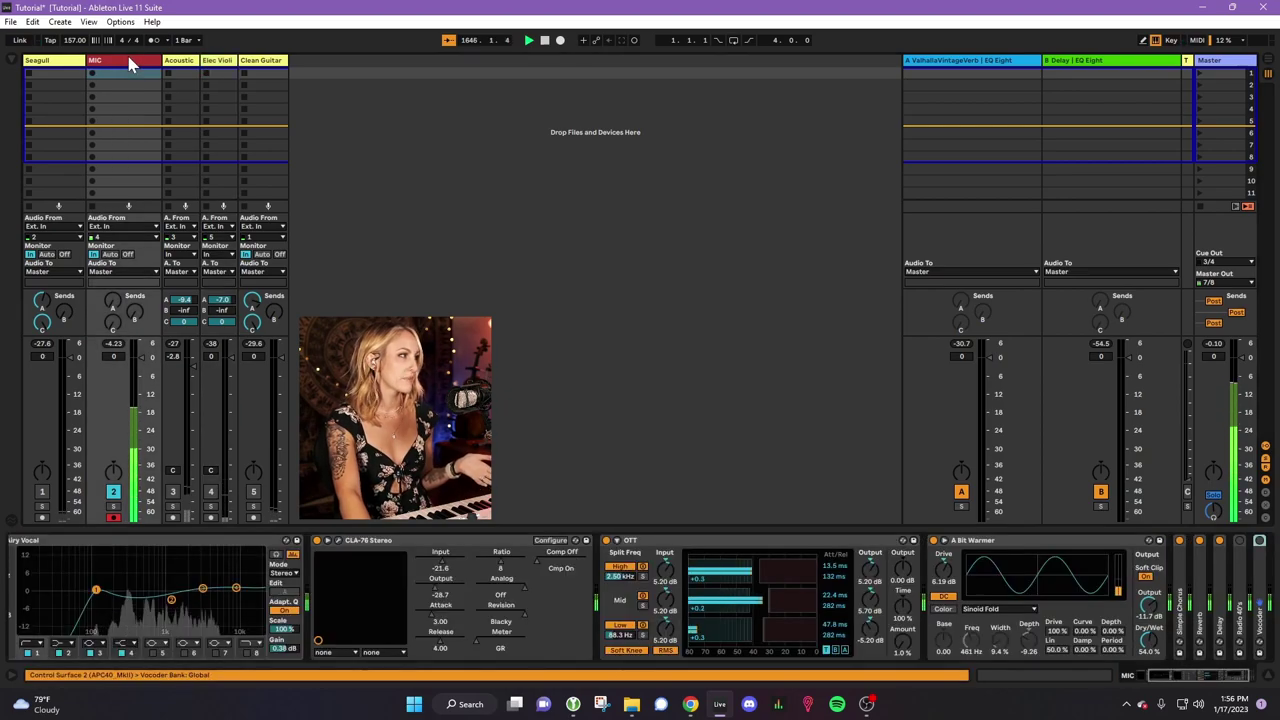
# - Keep the MIC track's input source on Ext. In, input channel 4
pyautogui.click(119, 229)
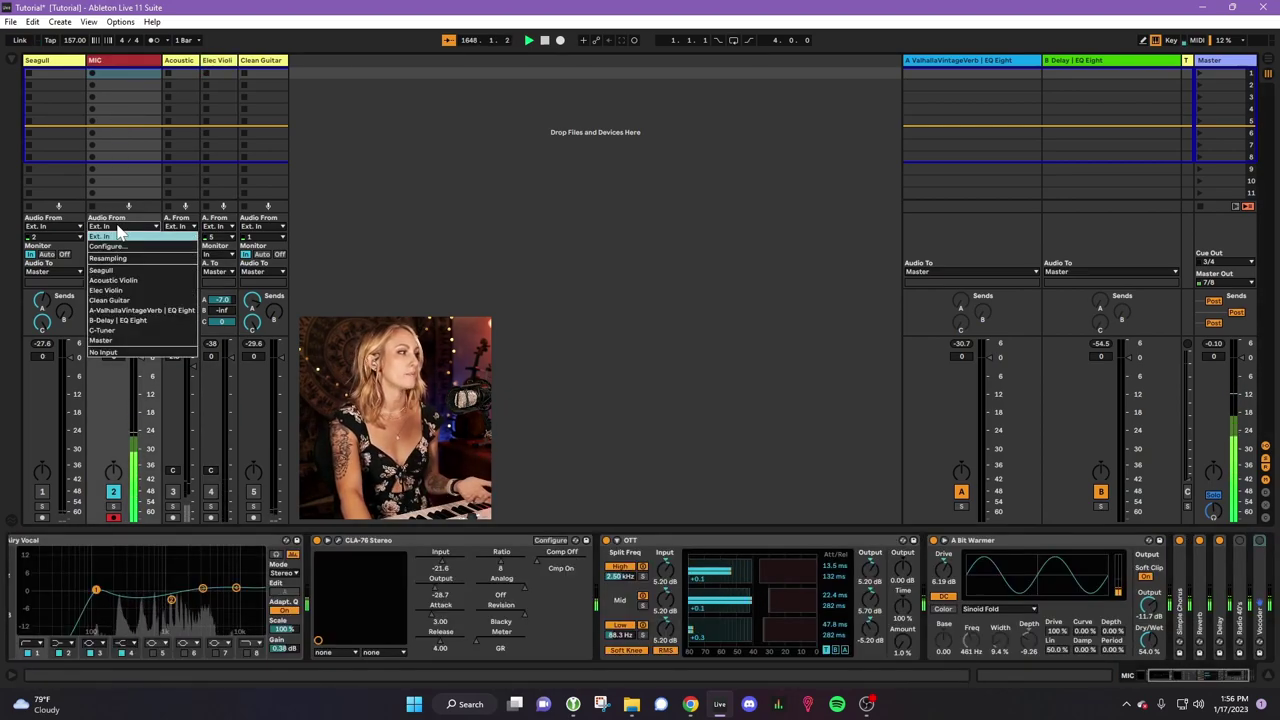
pyautogui.click(100, 238)
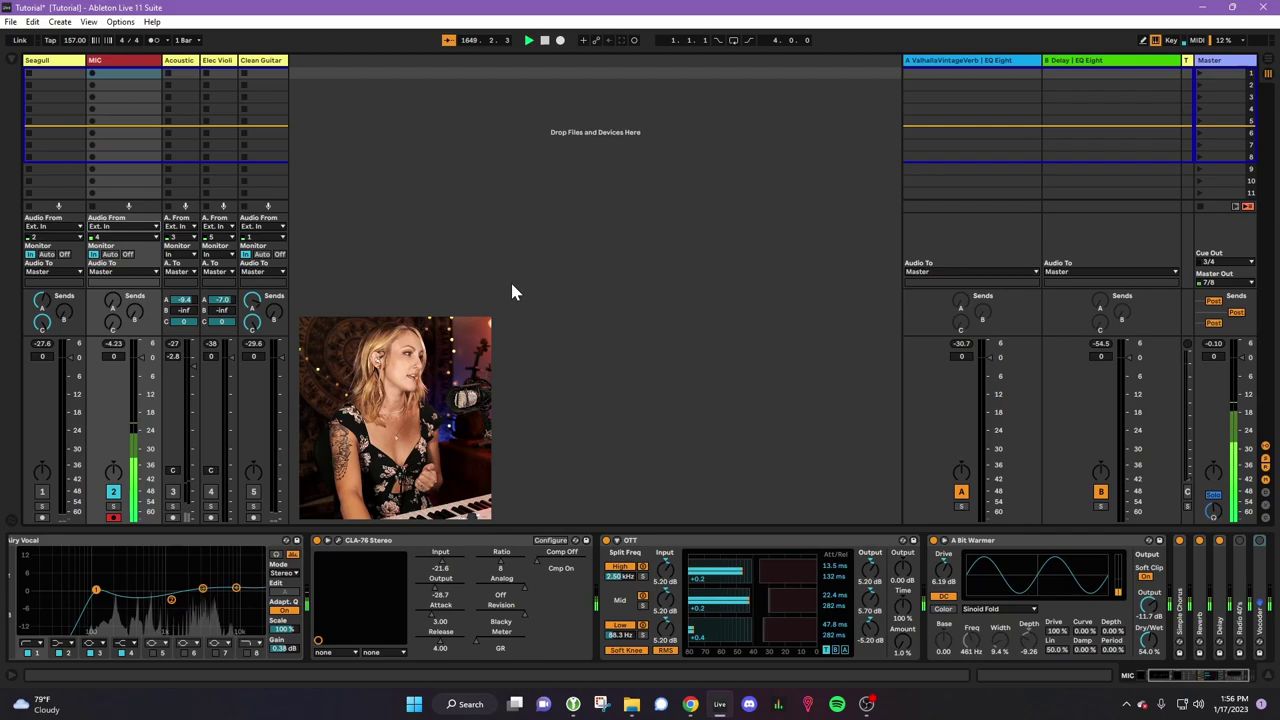
pyautogui.click(130, 229)
pyautogui.click(419, 245)
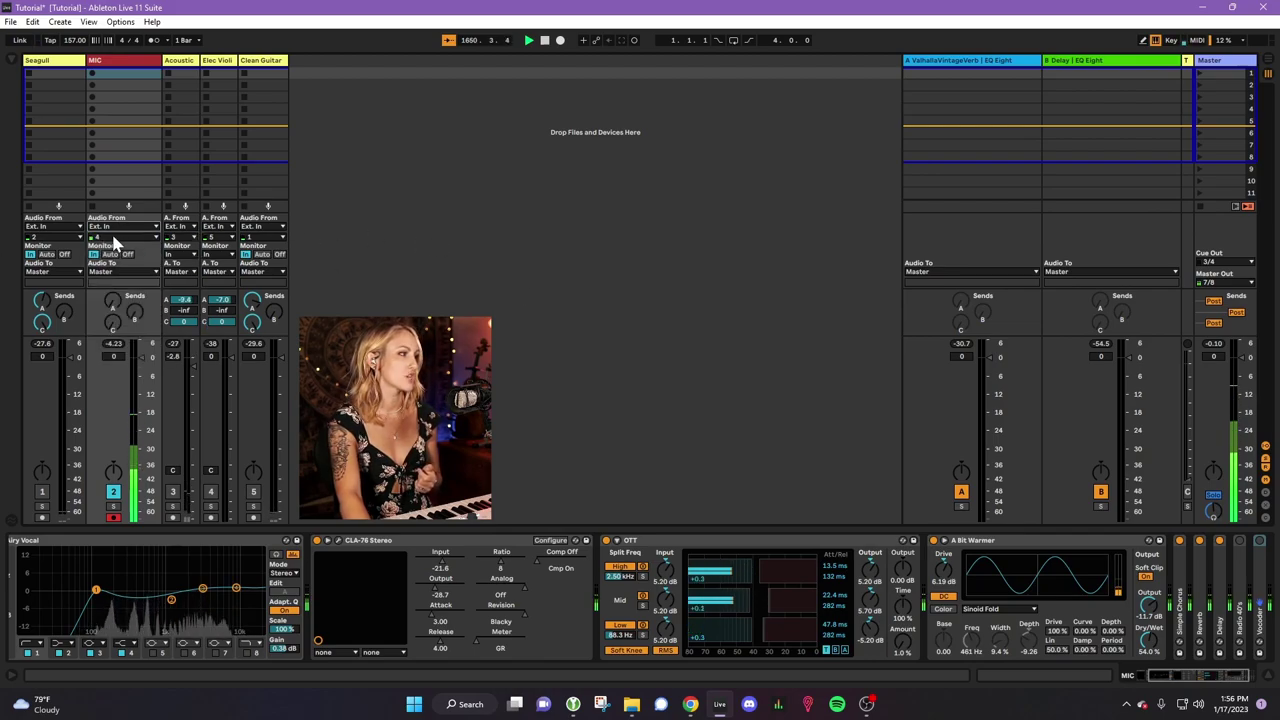
pyautogui.click(120, 238)
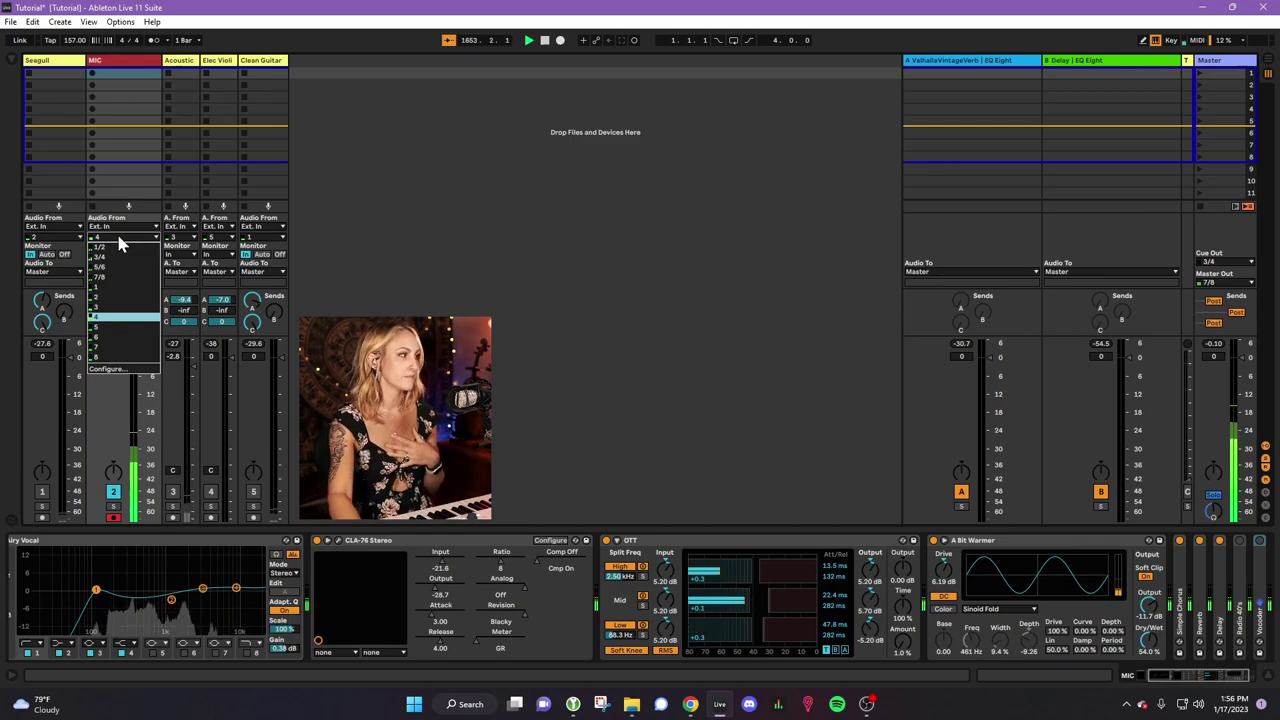
pyautogui.click(597, 204)
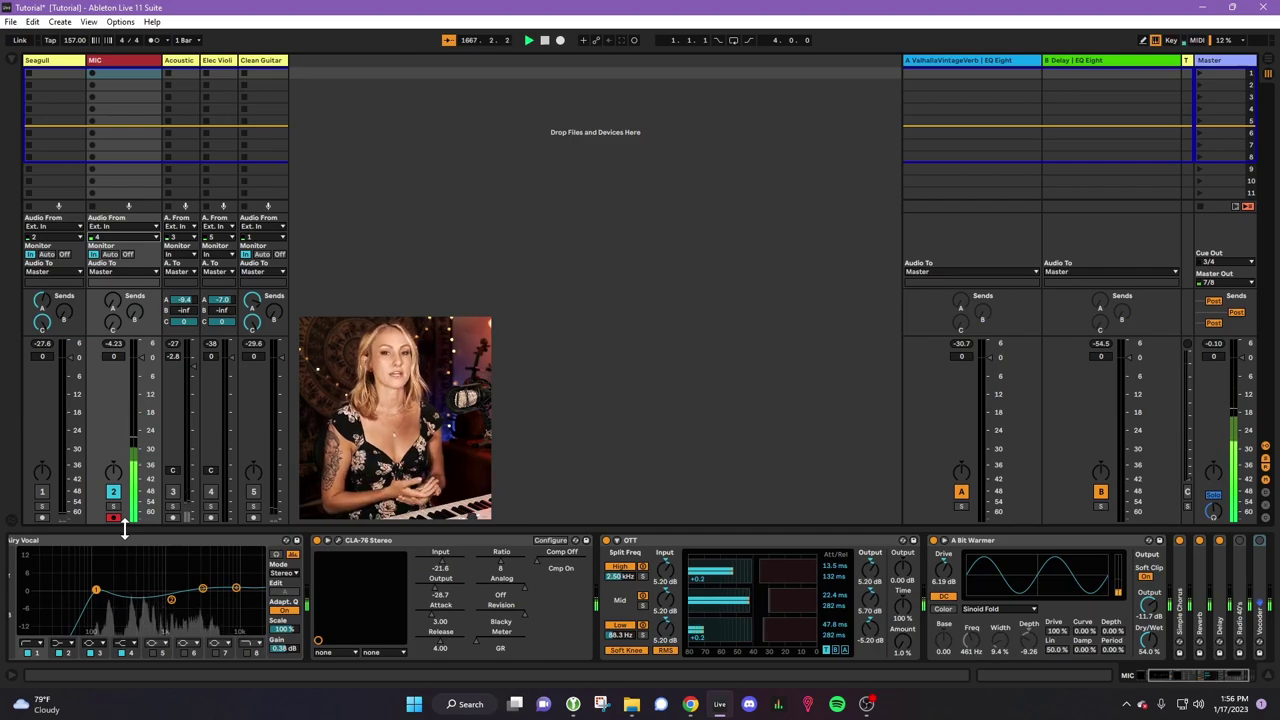
# - Review the audio preferences, then set the MIC track's monitoring to In
pyautogui.hotkey('alt', 'o')
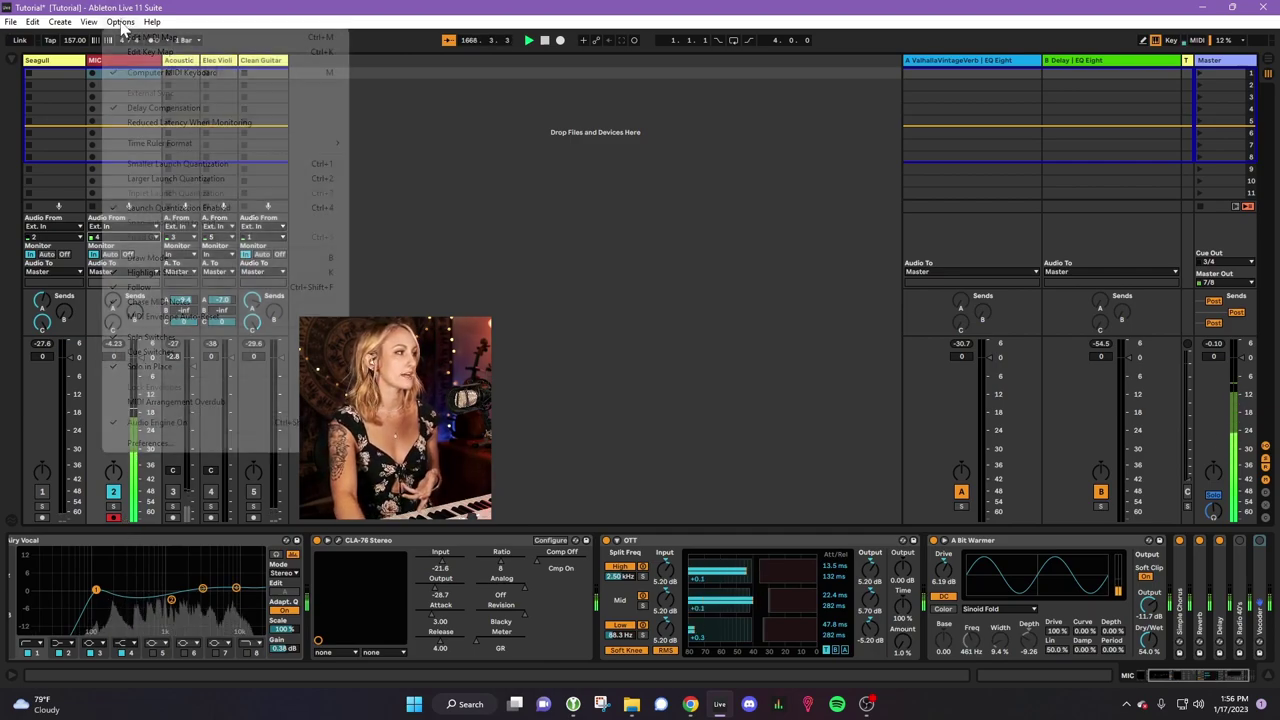
pyautogui.click(168, 446)
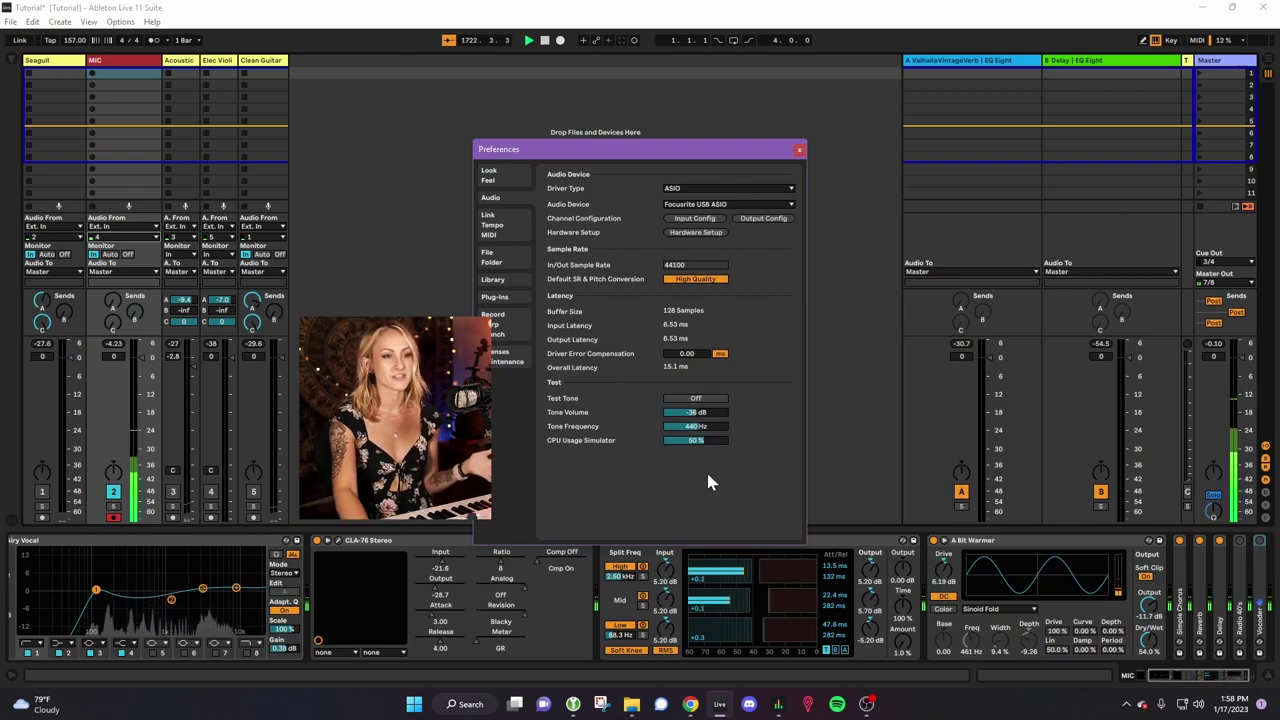
pyautogui.click(733, 115)
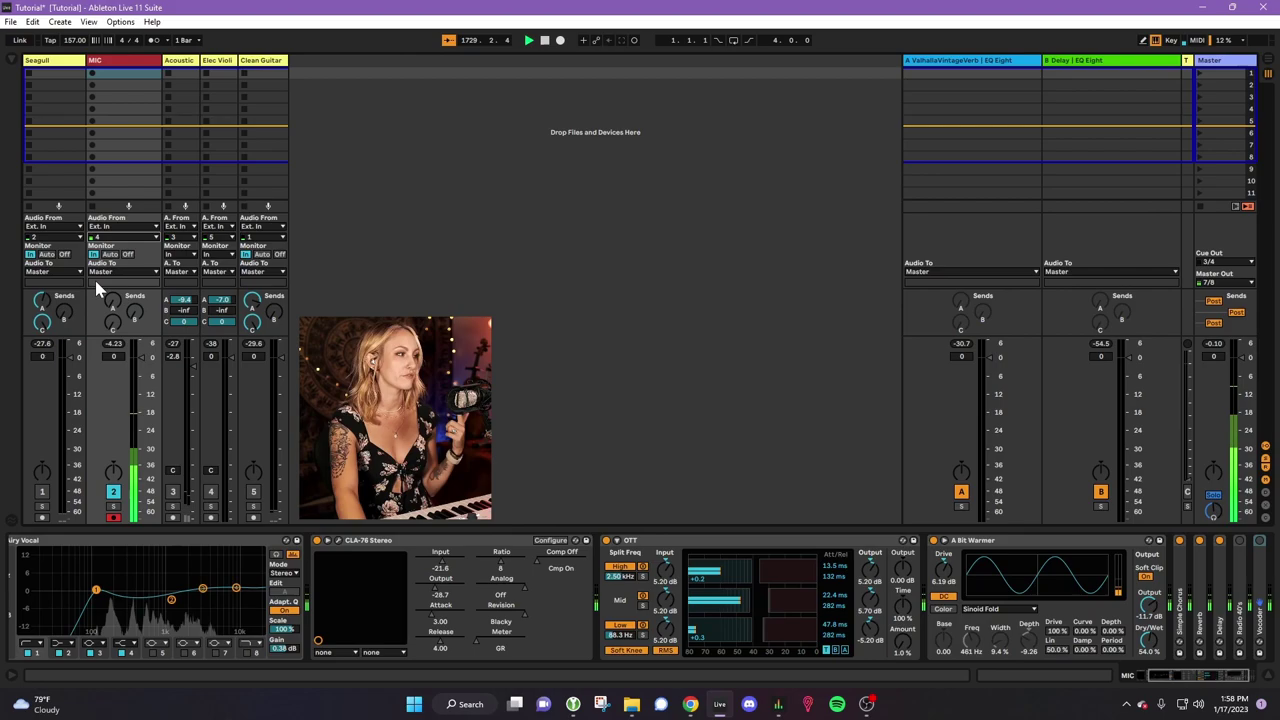
pyautogui.click(110, 255)
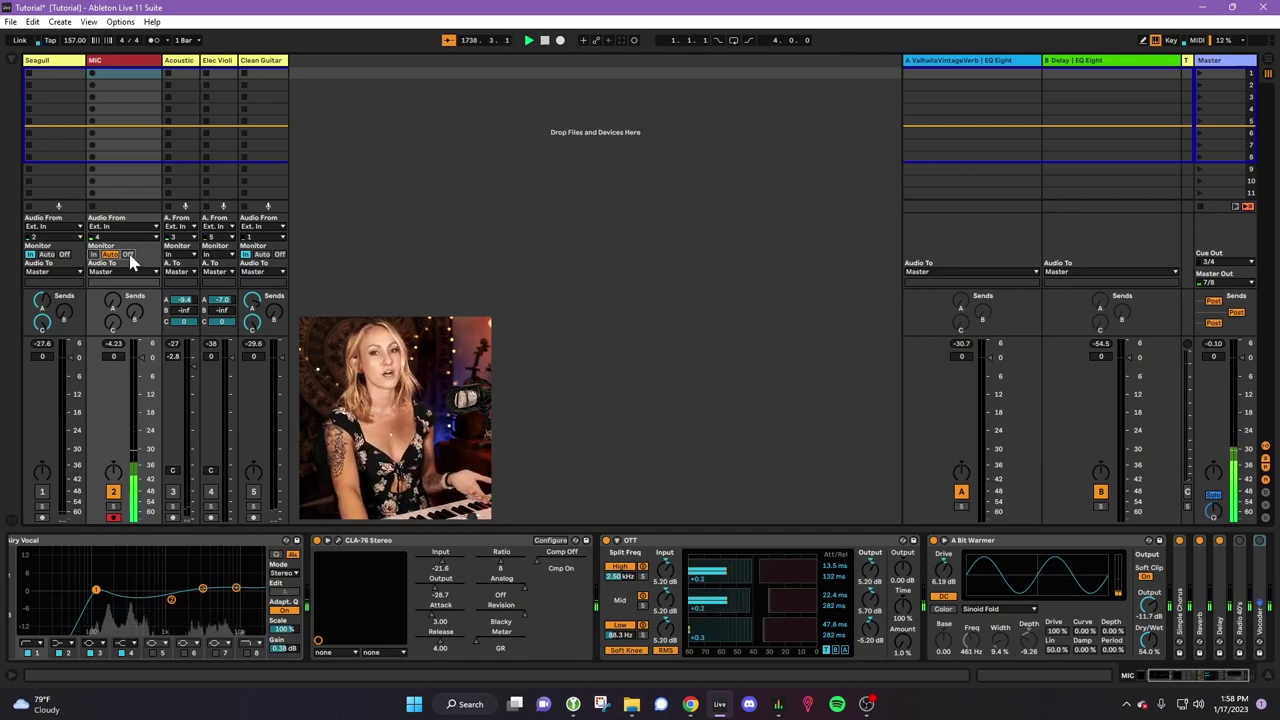
pyautogui.click(95, 255)
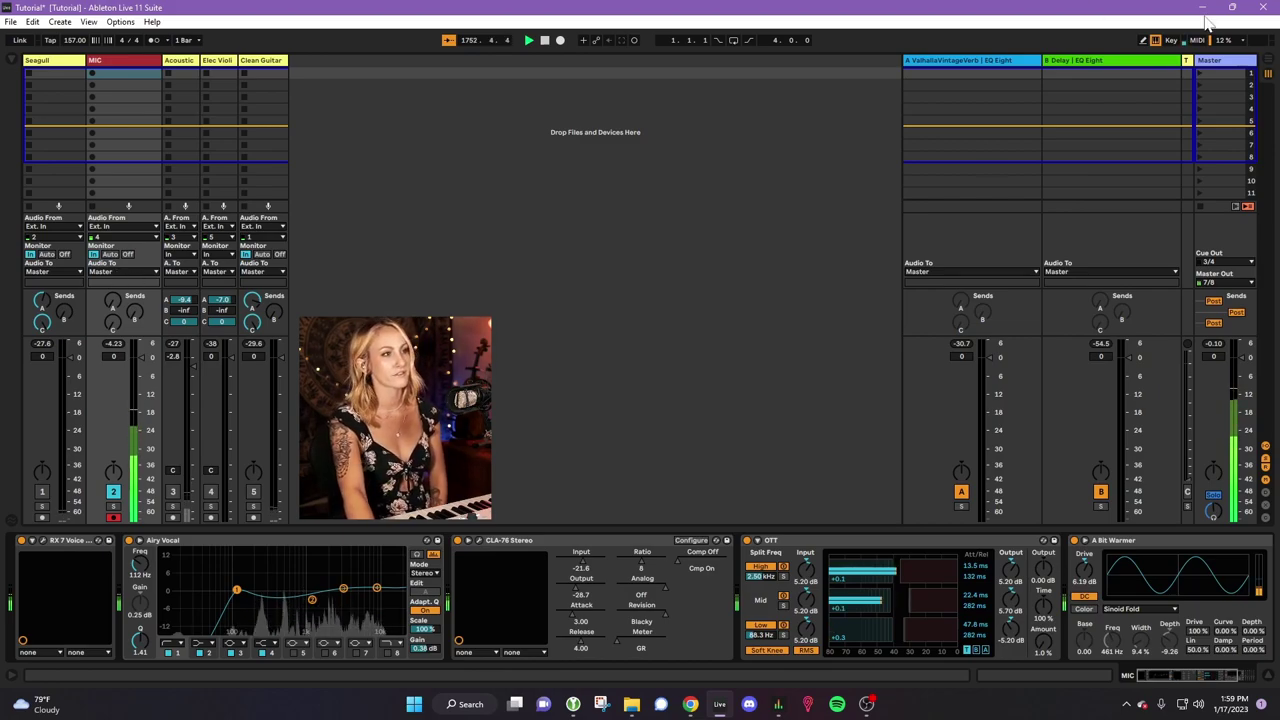
# - Inspect the Master, MIC and reverb return chains, ending on the B Delay return at -48.0 dB
pyautogui.click(1222, 62)
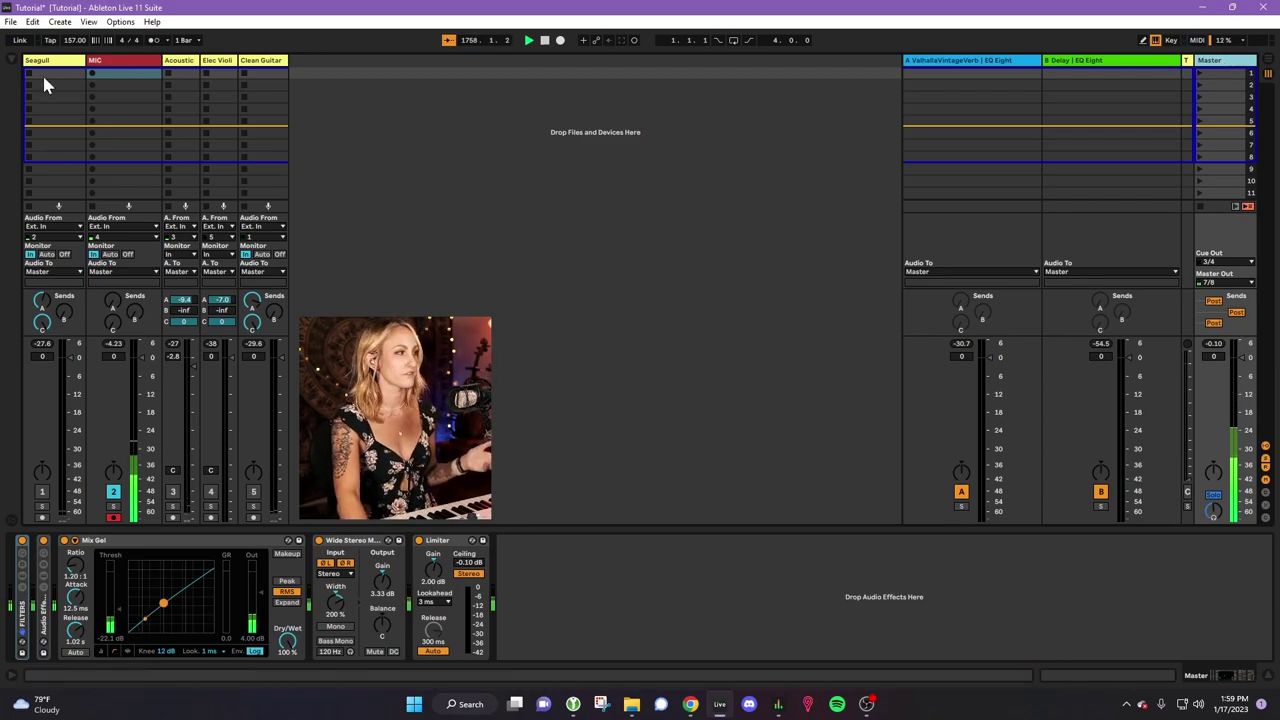
pyautogui.click(120, 62)
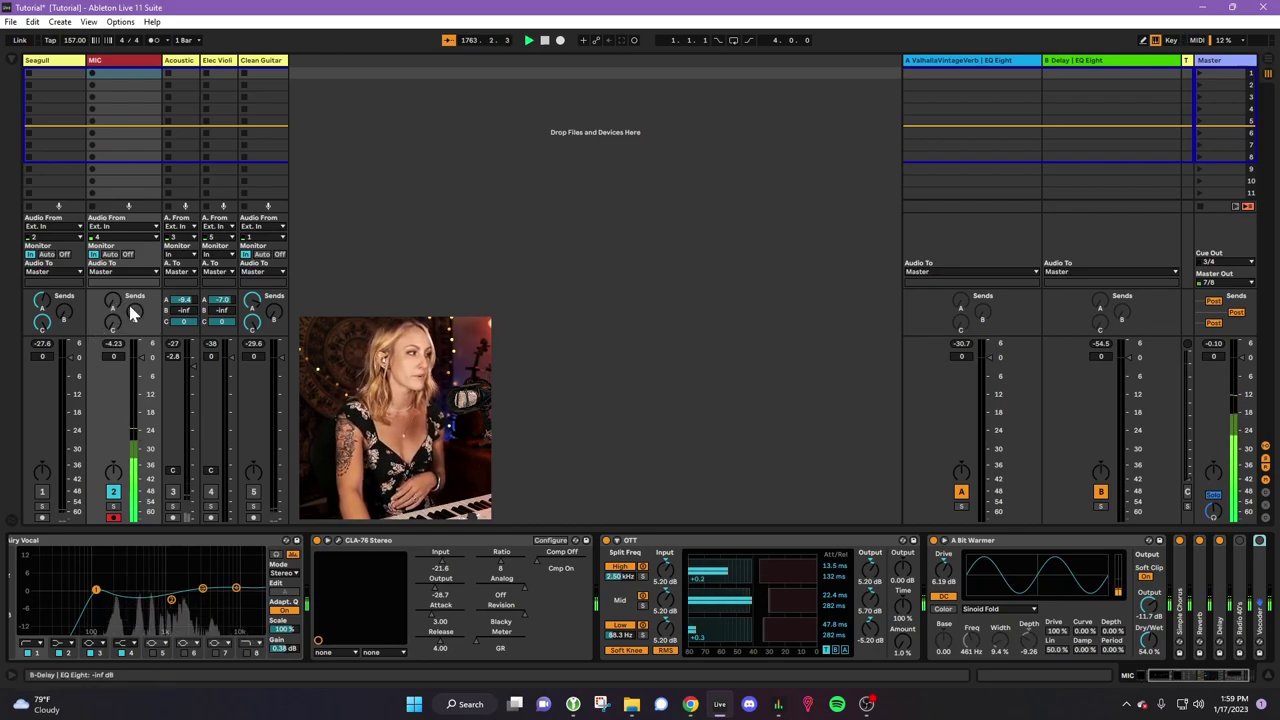
pyautogui.click(985, 64)
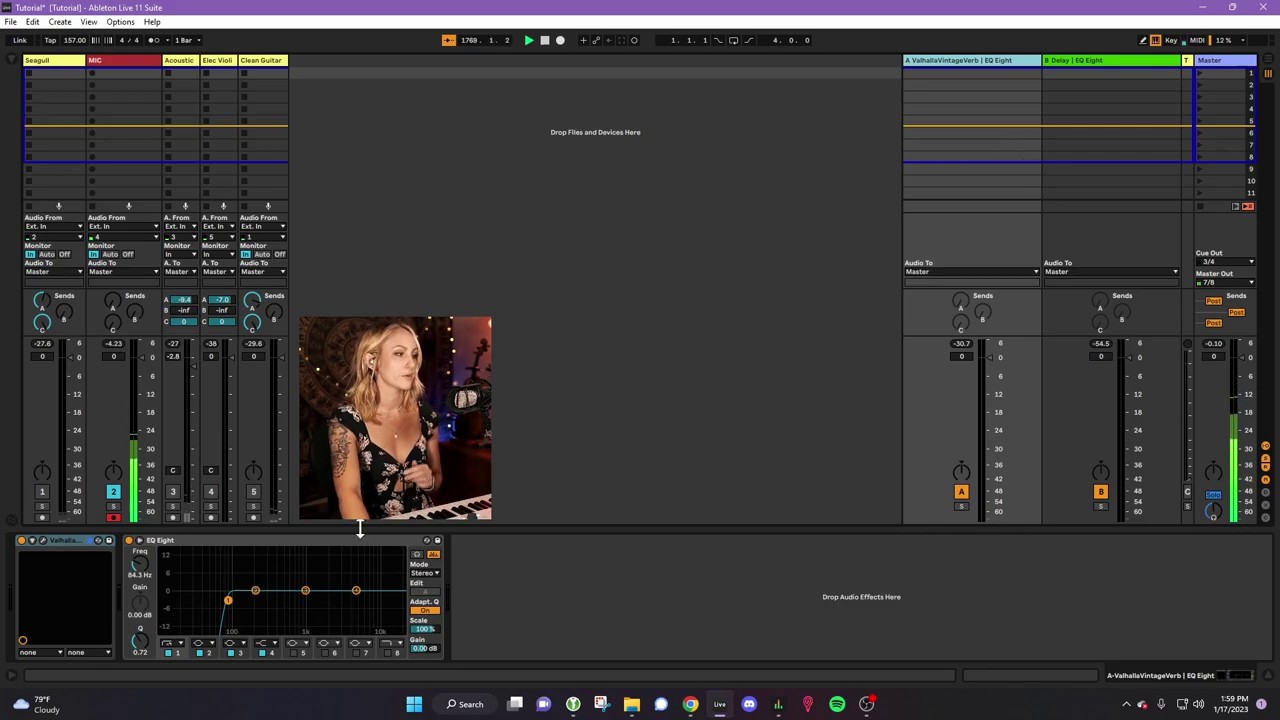
pyautogui.click(1107, 66)
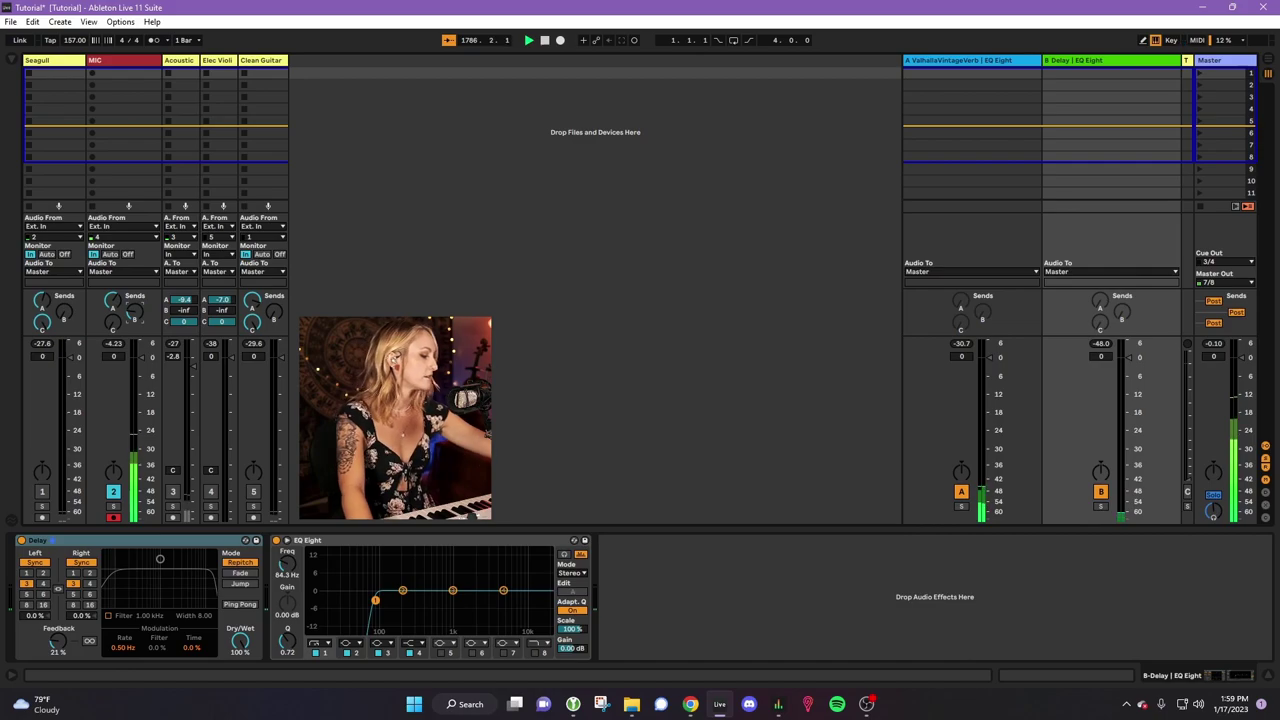
# - Map MIDI CC 118 on channel 2 to the MIC sends, checking the MIDI Mappings list
pyautogui.click(1197, 40)
pyautogui.click(113, 302)
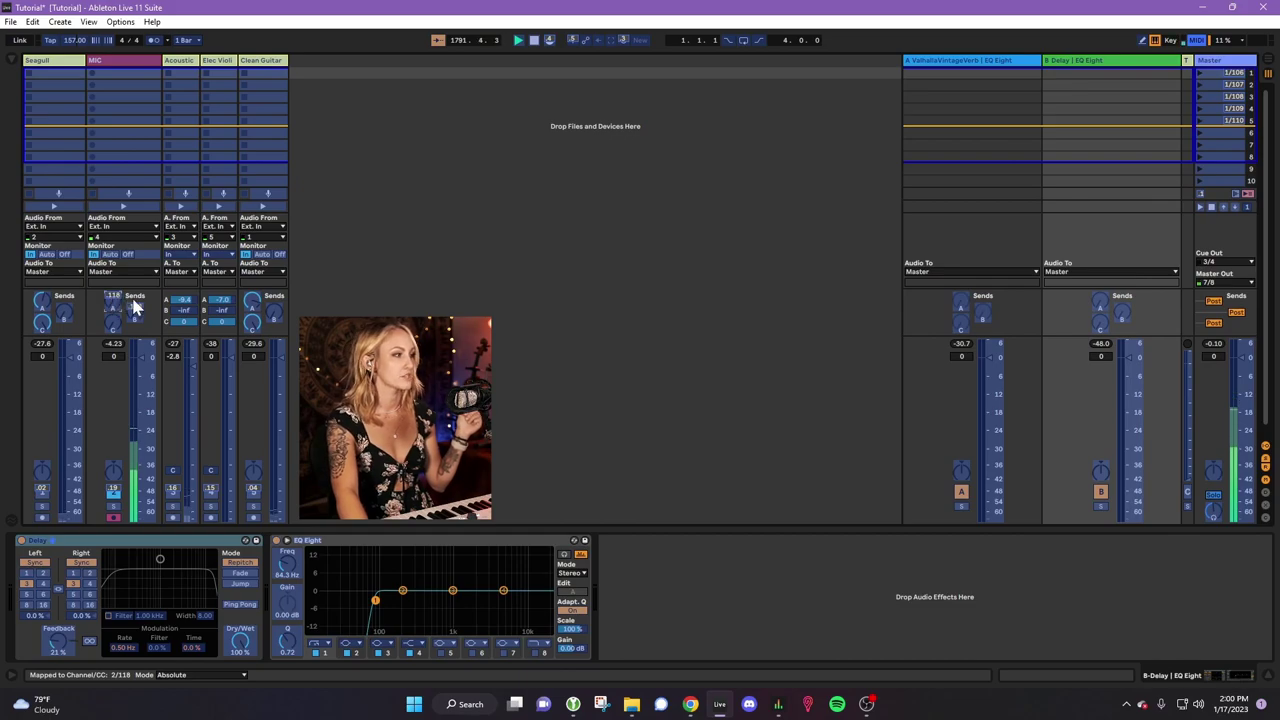
pyautogui.click(12, 62)
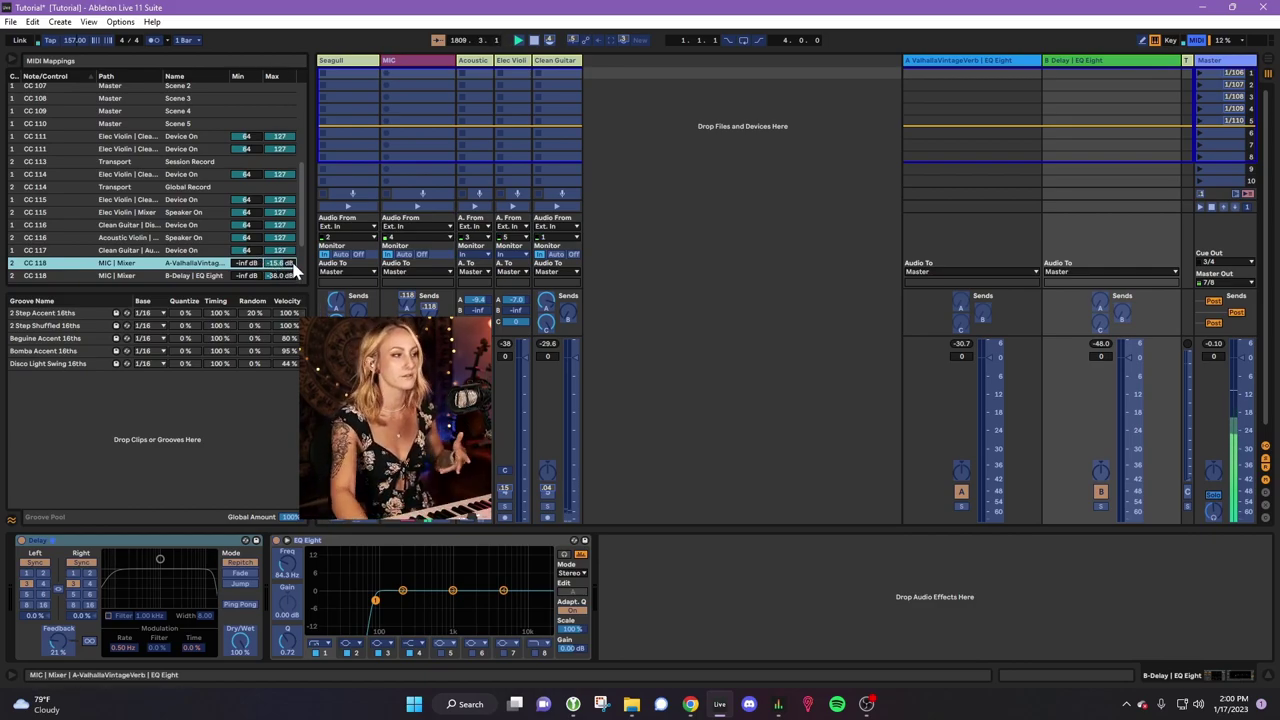
pyautogui.click(1197, 40)
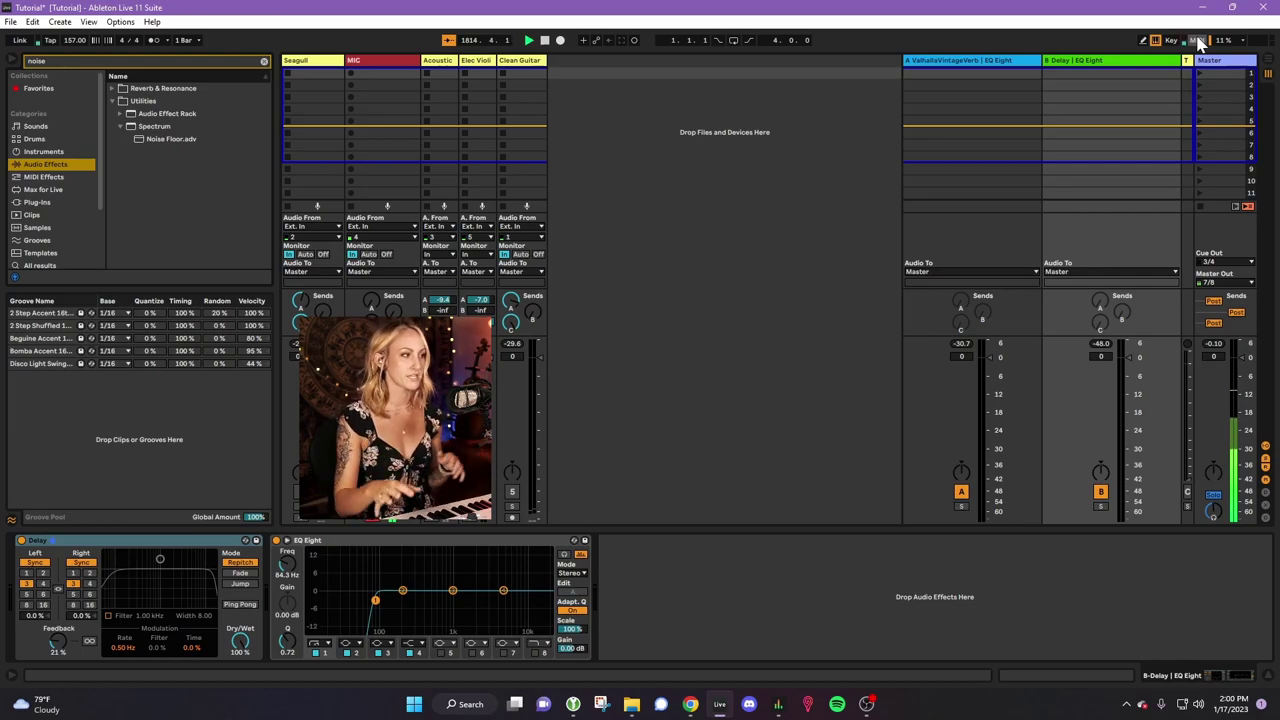
# - Open ValhallaVintageVerb on the reverb return, move it aside and close it, then show B Delay's chain
pyautogui.click(1003, 62)
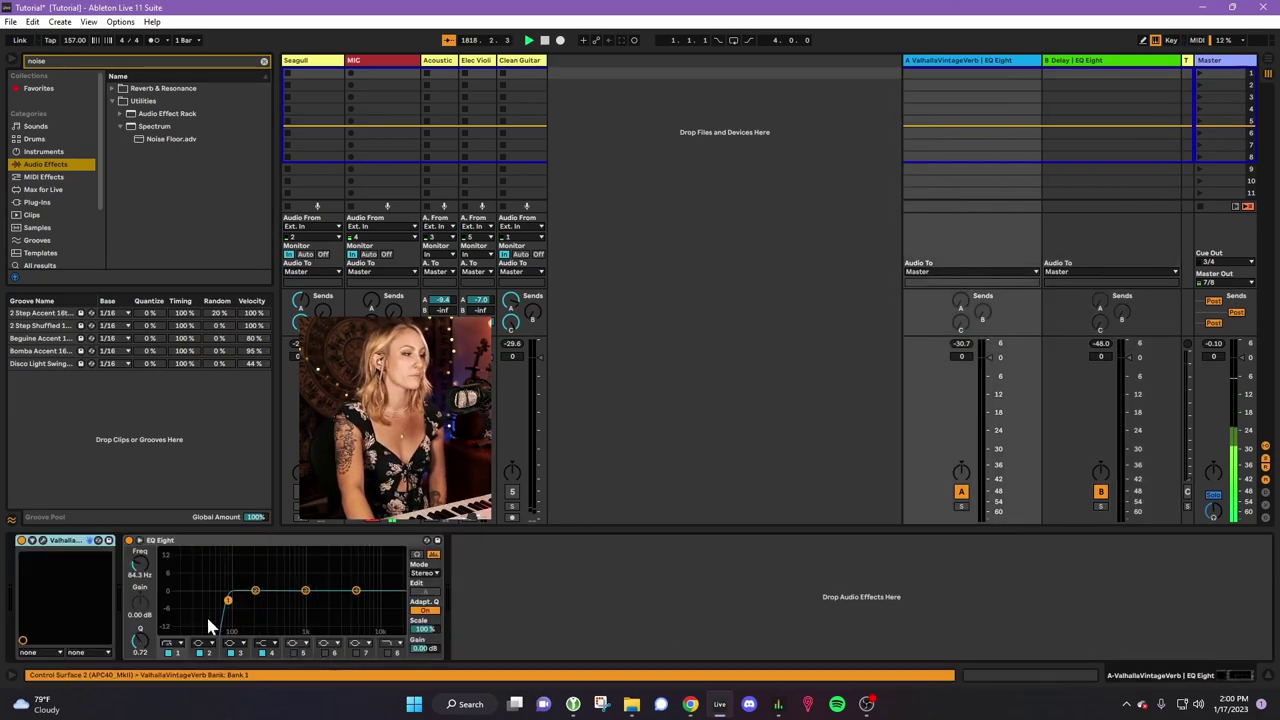
pyautogui.click(43, 541)
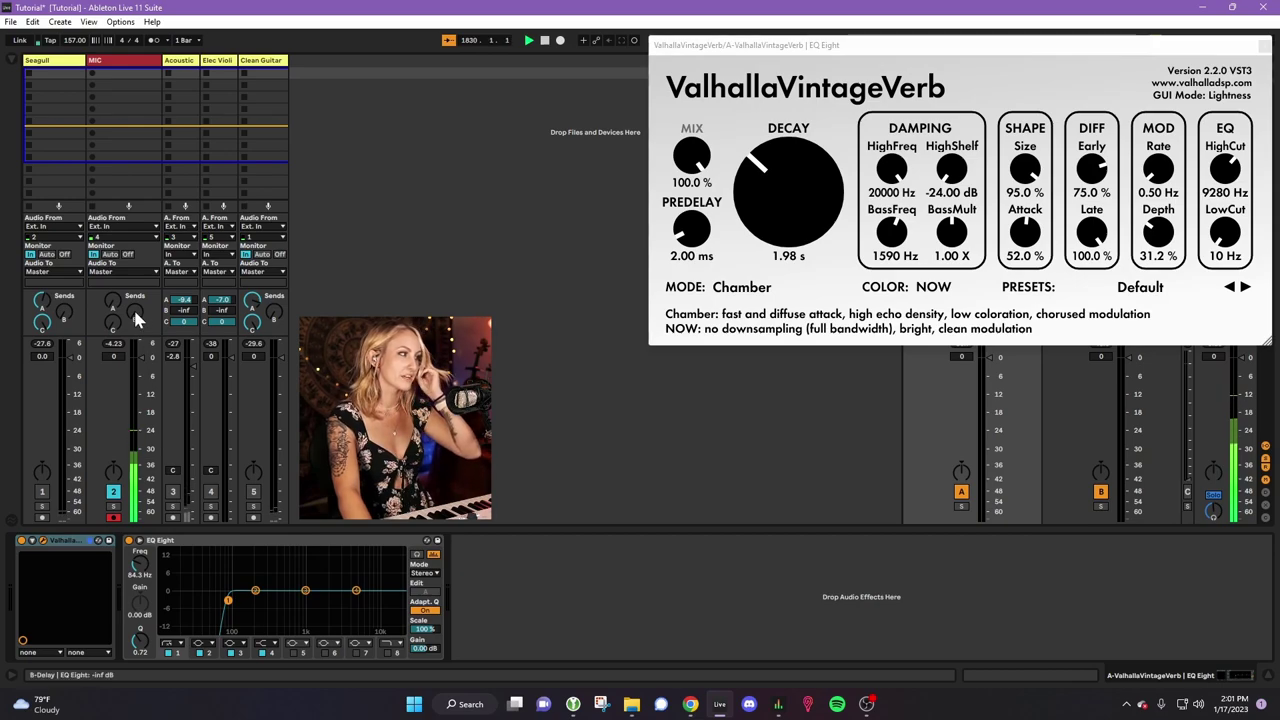
pyautogui.moveTo(1025, 50); pyautogui.dragTo(628, 83)
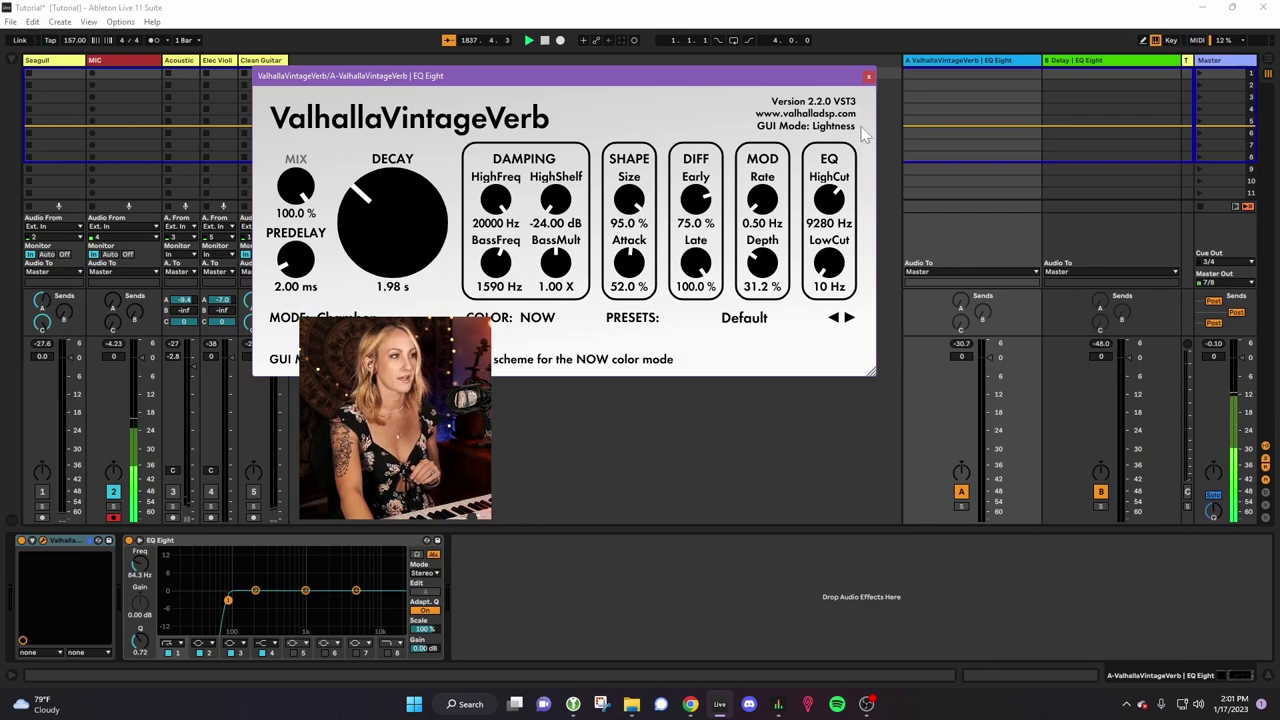
pyautogui.click(868, 76)
pyautogui.click(1104, 63)
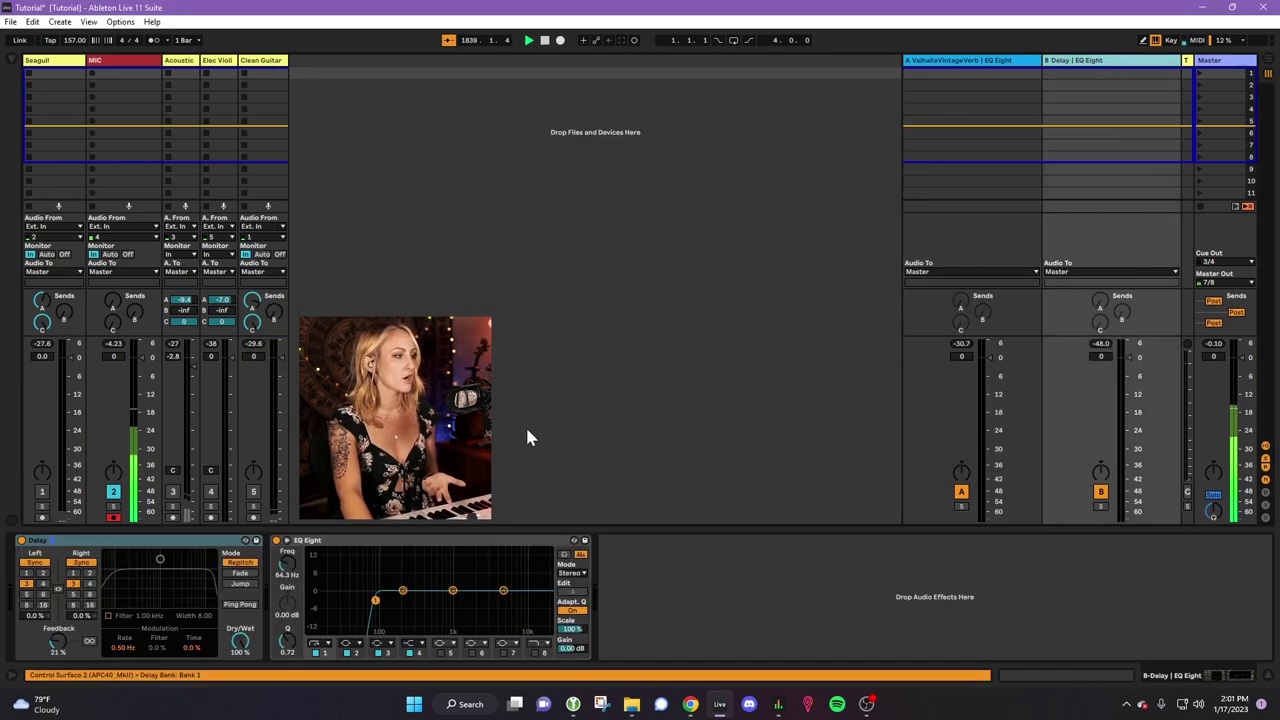
# - Check the Delay's 100% dry/wet, then compare the A reverb and B Delay return chains
pyautogui.click(240, 646)
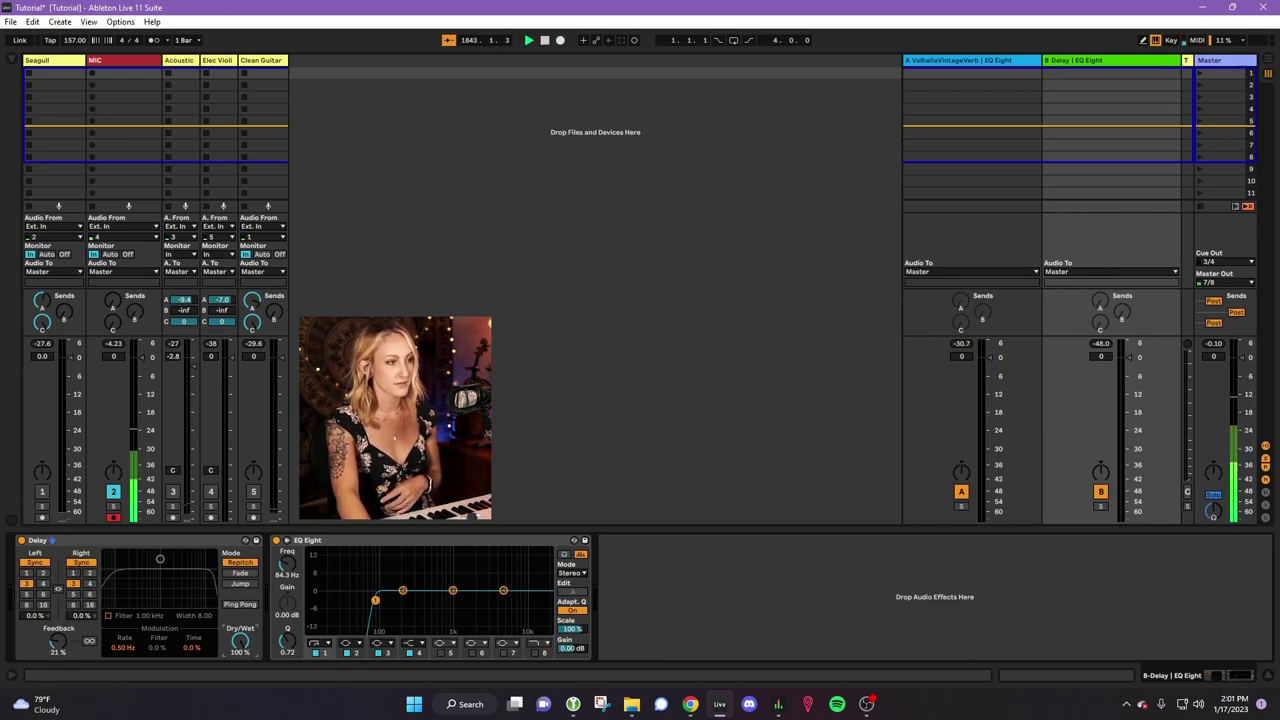
pyautogui.click(1011, 63)
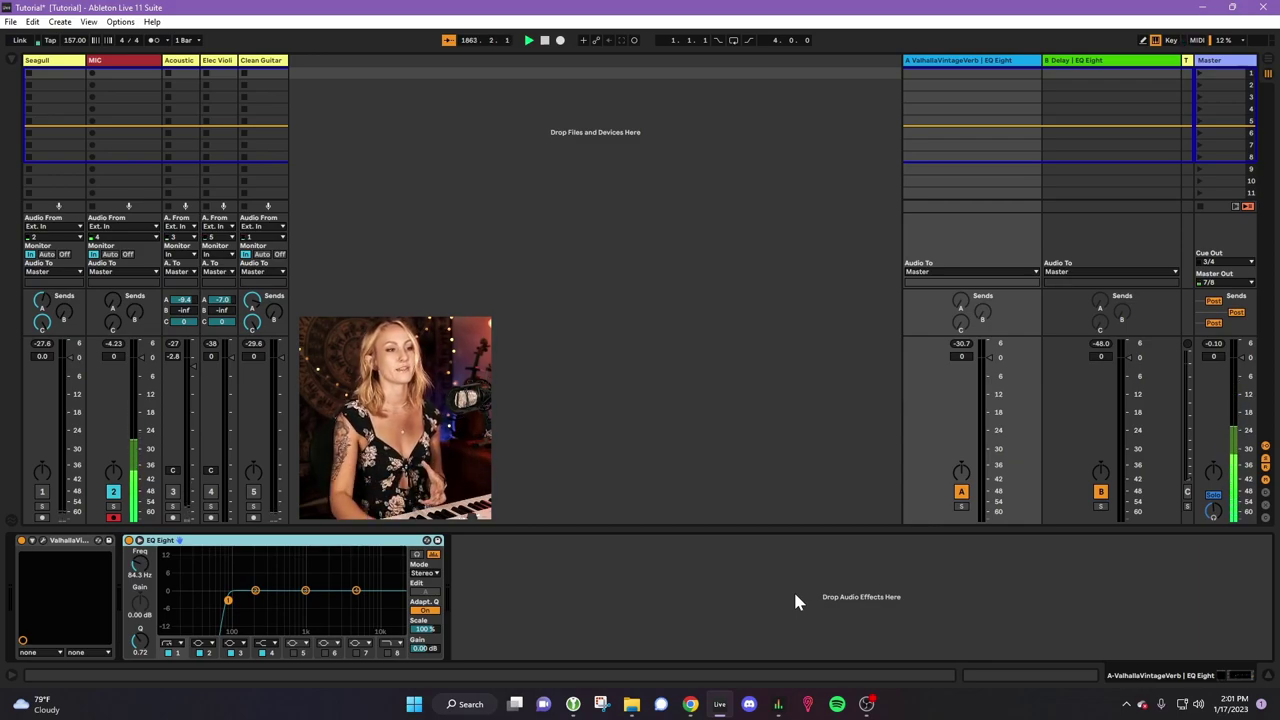
pyautogui.click(1088, 61)
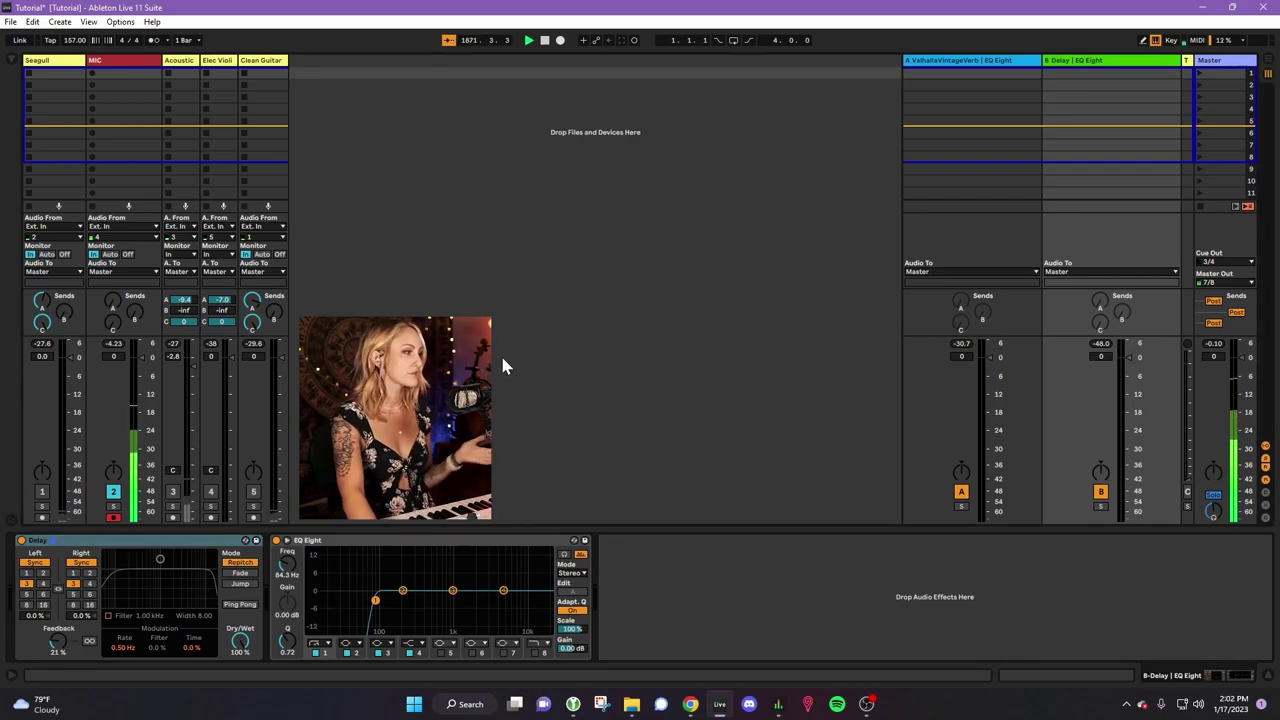
pyautogui.click(128, 60)
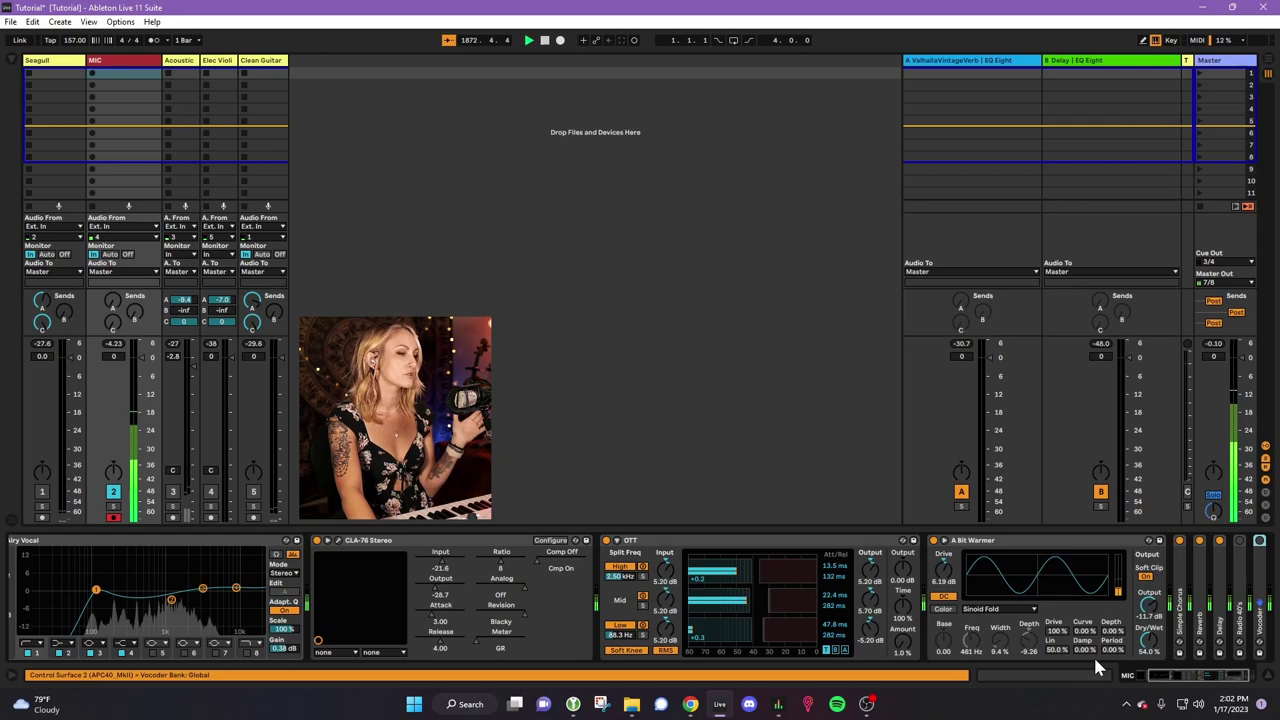
pyautogui.moveTo(1180, 676); pyautogui.dragTo(1069, 668)
pyautogui.click(70, 541)
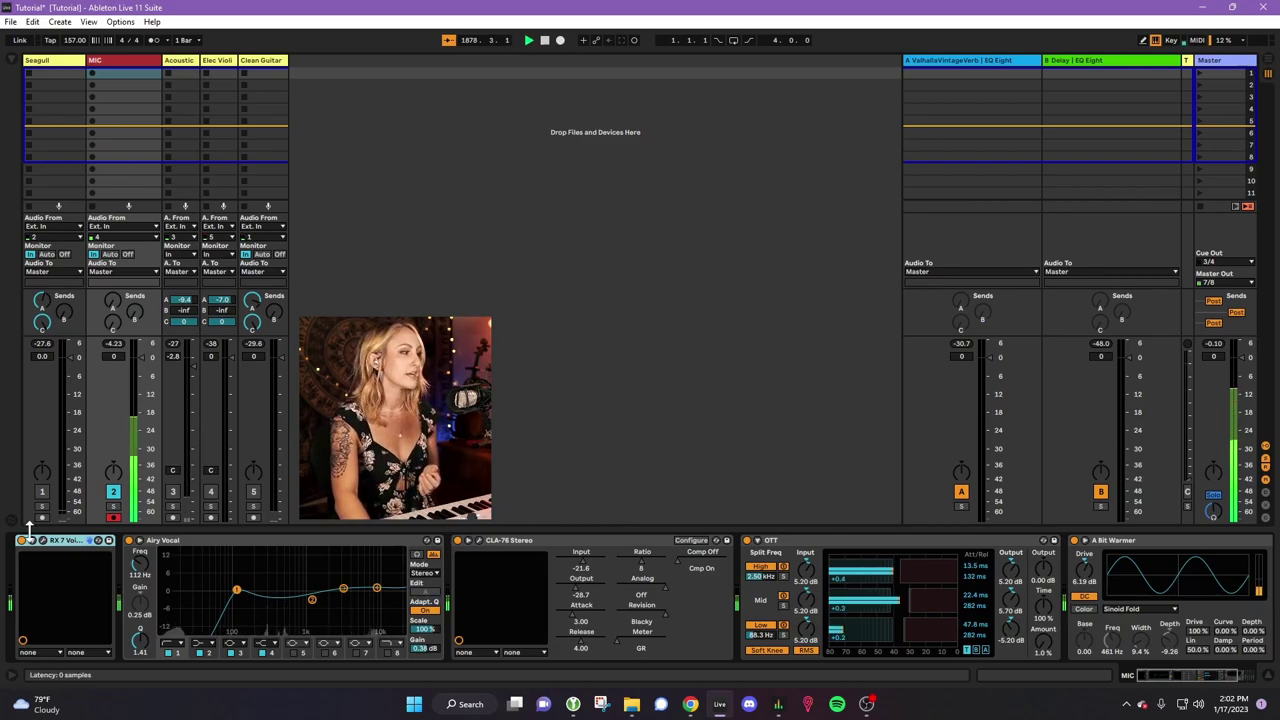
pyautogui.click(40, 540)
pyautogui.moveTo(971, 380); pyautogui.dragTo(995, 105)
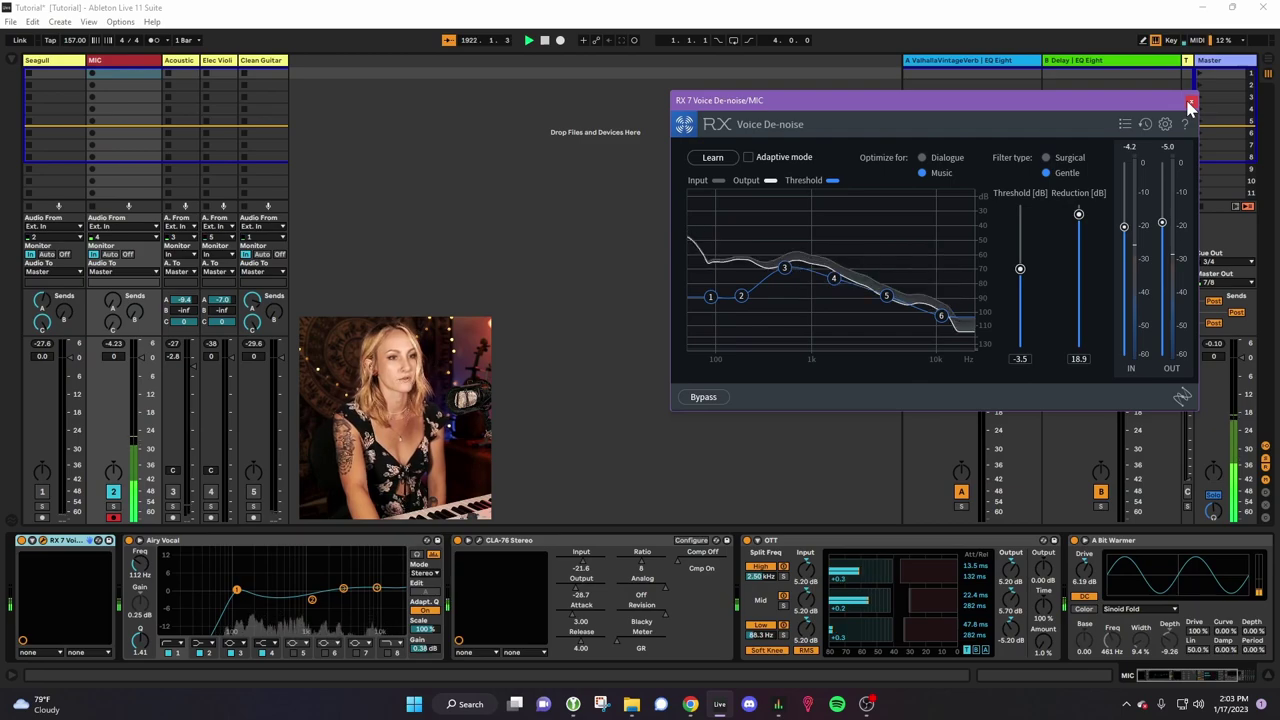
pyautogui.click(22, 545)
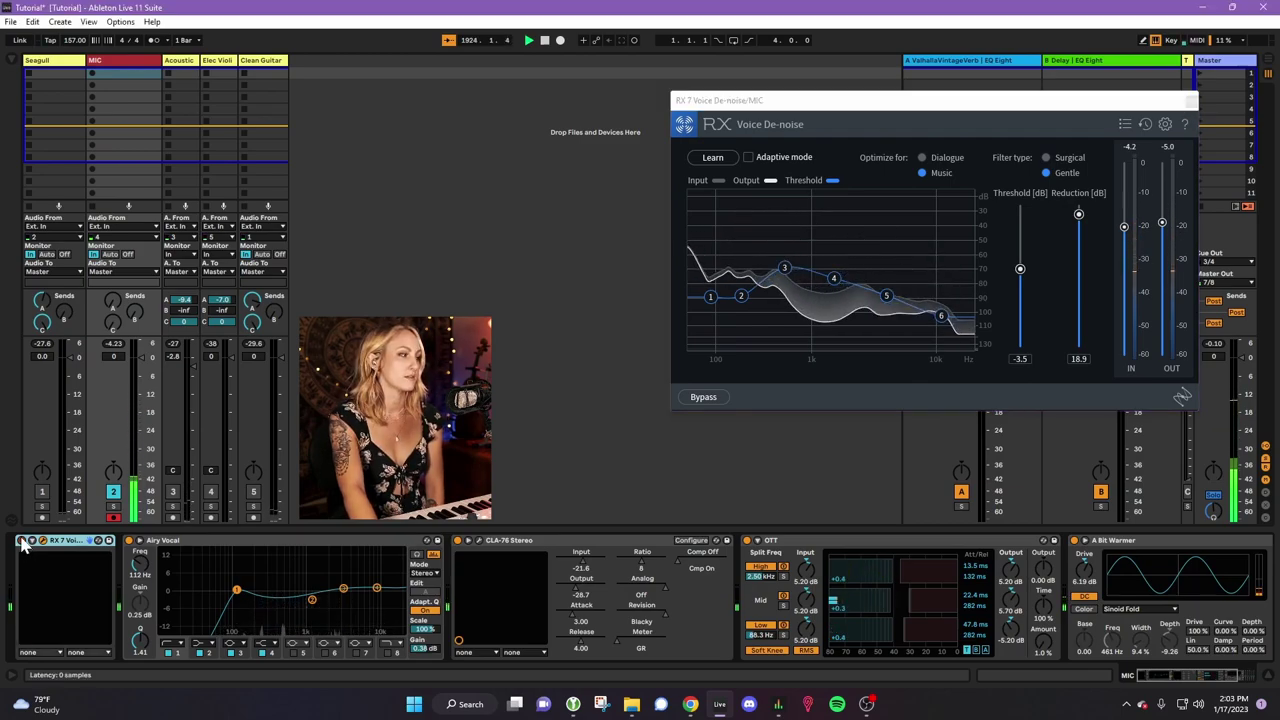
# - Close the RX 7 Voice De-noise window and select the Airy Vocal EQ
pyautogui.click(1191, 102)
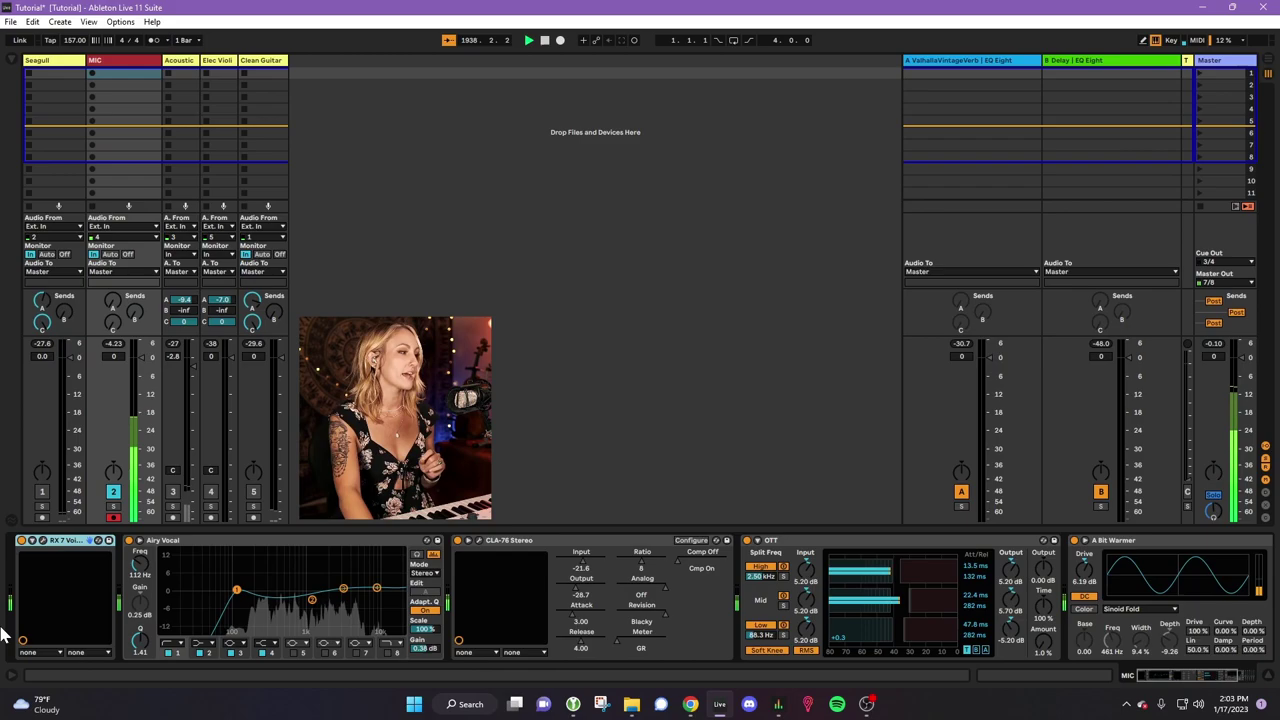
pyautogui.click(207, 549)
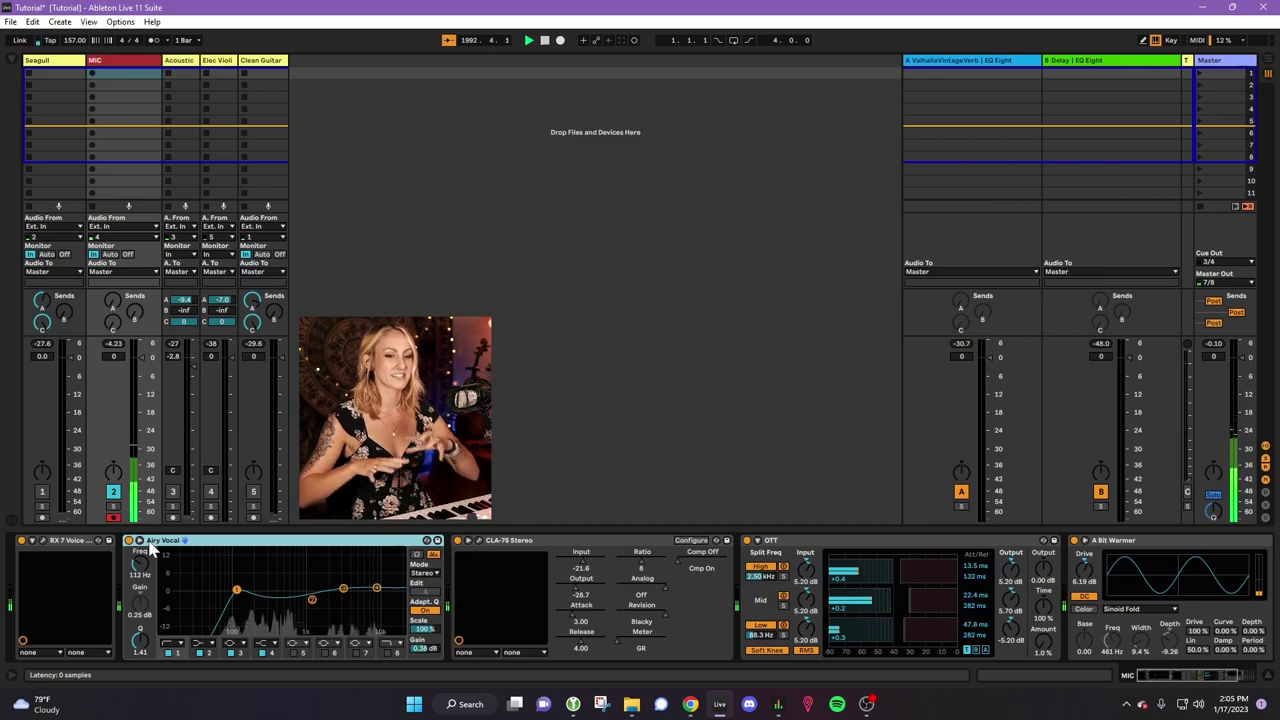
# - Collapse the expanded Airy Vocal view and fold Airy Vocal, RX 7 Voice De-noise, OTT and A Bit Warmer
pyautogui.click(141, 542)
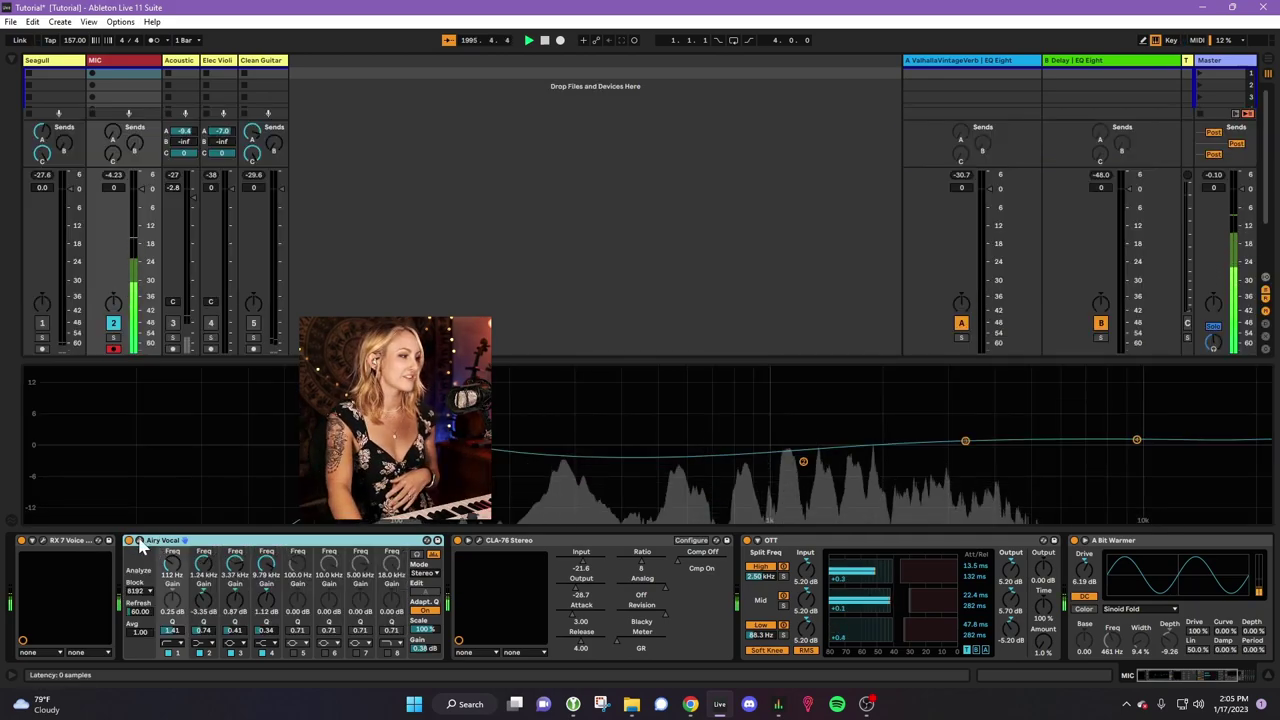
pyautogui.click(141, 542)
pyautogui.doubleClick(241, 540)
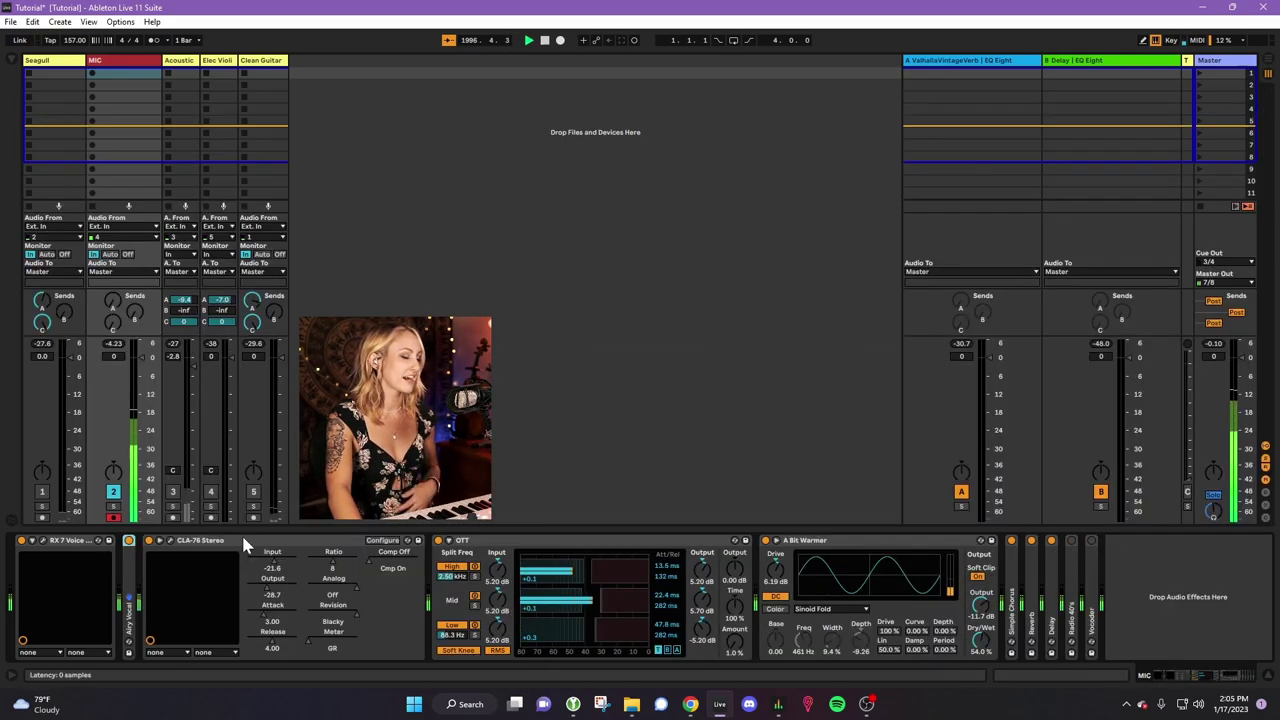
pyautogui.doubleClick(67, 541)
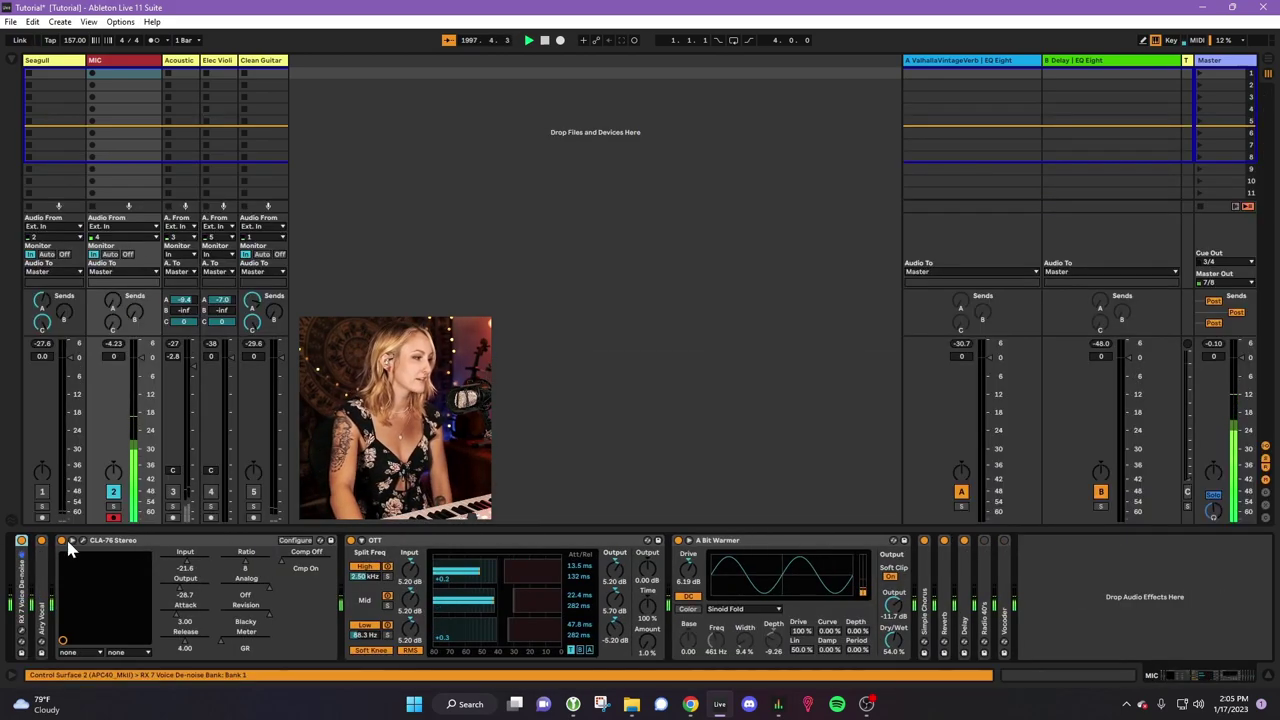
pyautogui.doubleClick(430, 542)
pyautogui.doubleClick(551, 541)
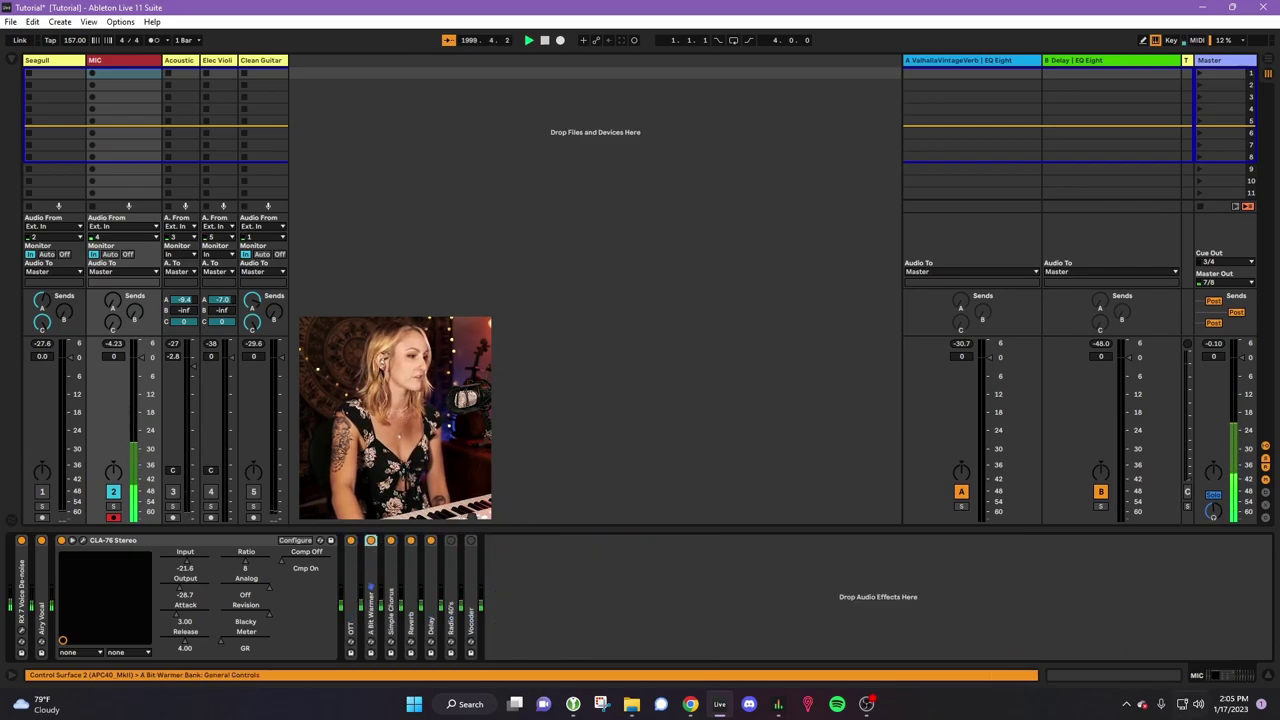
# - Review the CLA-76 Stereo plugin window at ratio 8, attack 3.00, release 4.00, then close it
pyautogui.click(108, 539)
pyautogui.click(73, 541)
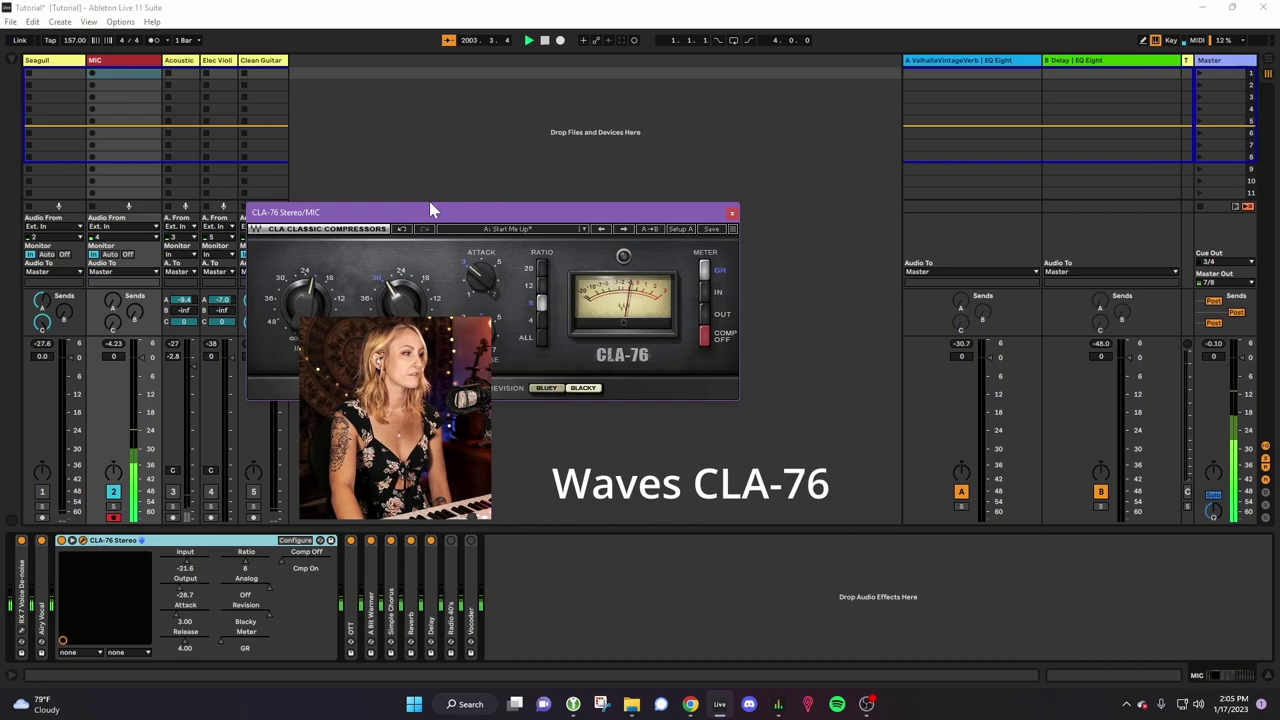
pyautogui.moveTo(431, 209); pyautogui.dragTo(764, 273)
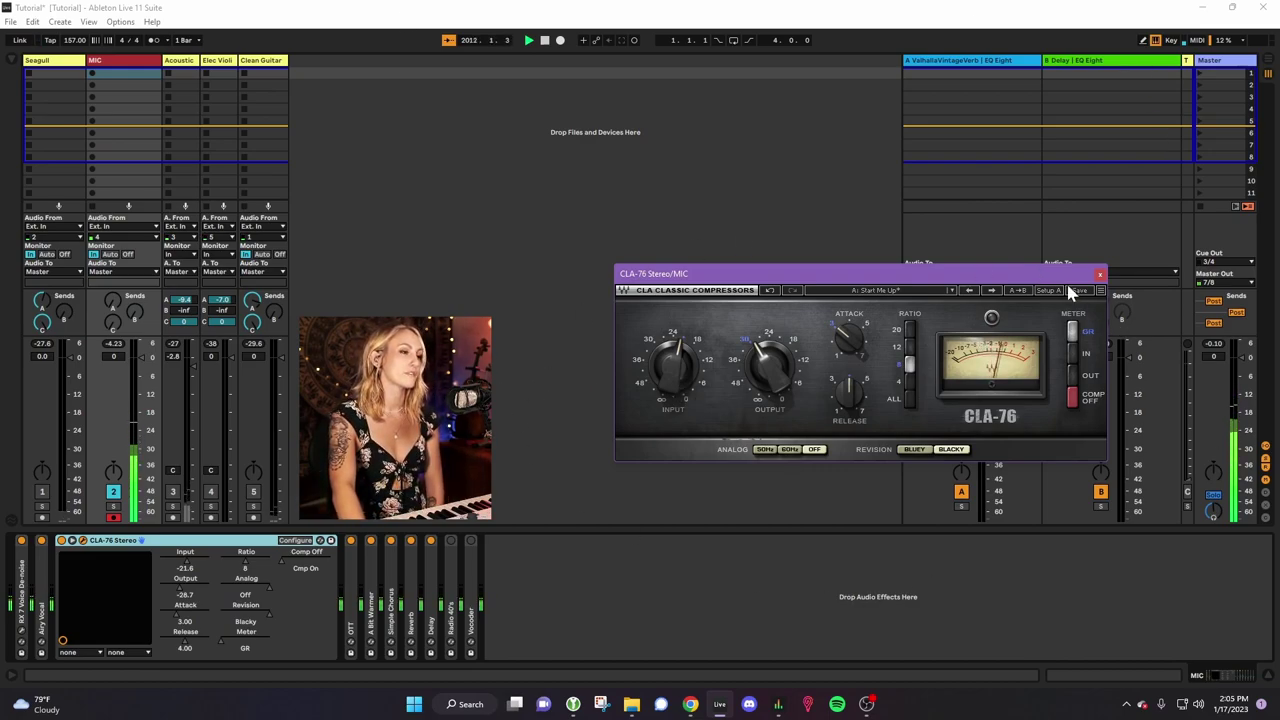
pyautogui.moveTo(1013, 273); pyautogui.dragTo(1070, 175)
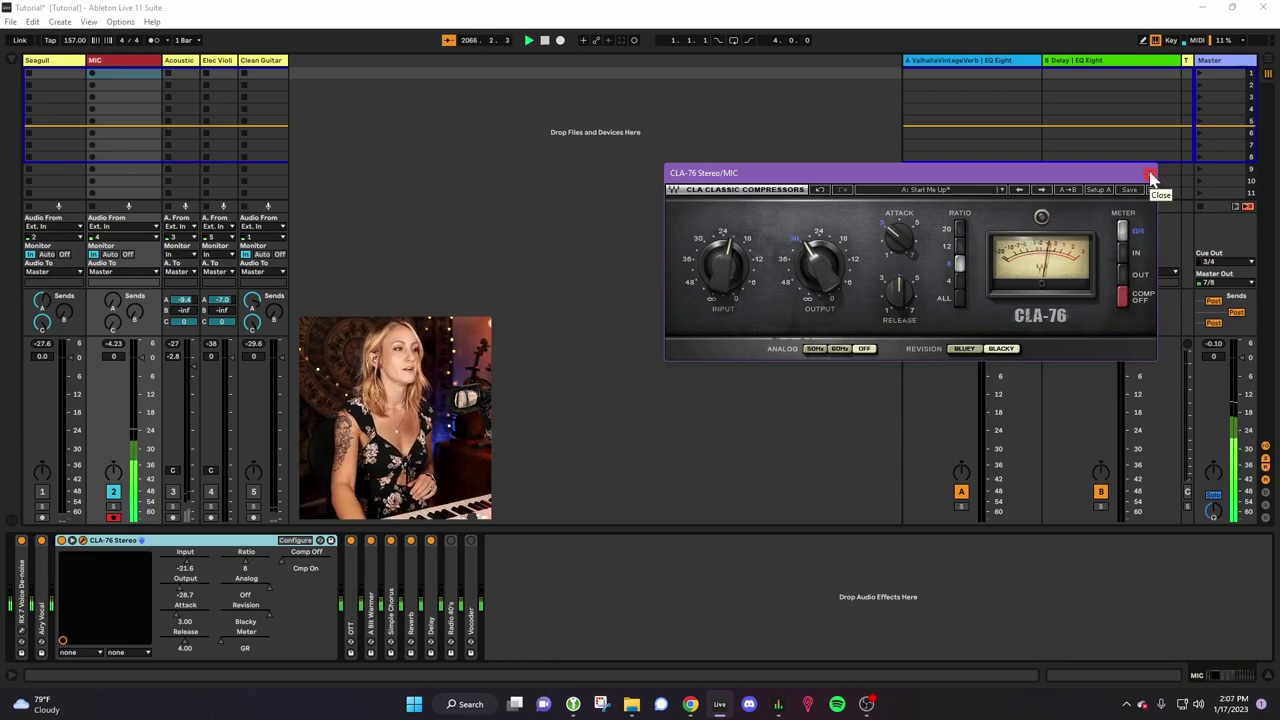
pyautogui.click(1150, 178)
# - Move CLA-76 ahead of Airy Vocal and back again, then fold every device in the chain
pyautogui.doubleClick(44, 602)
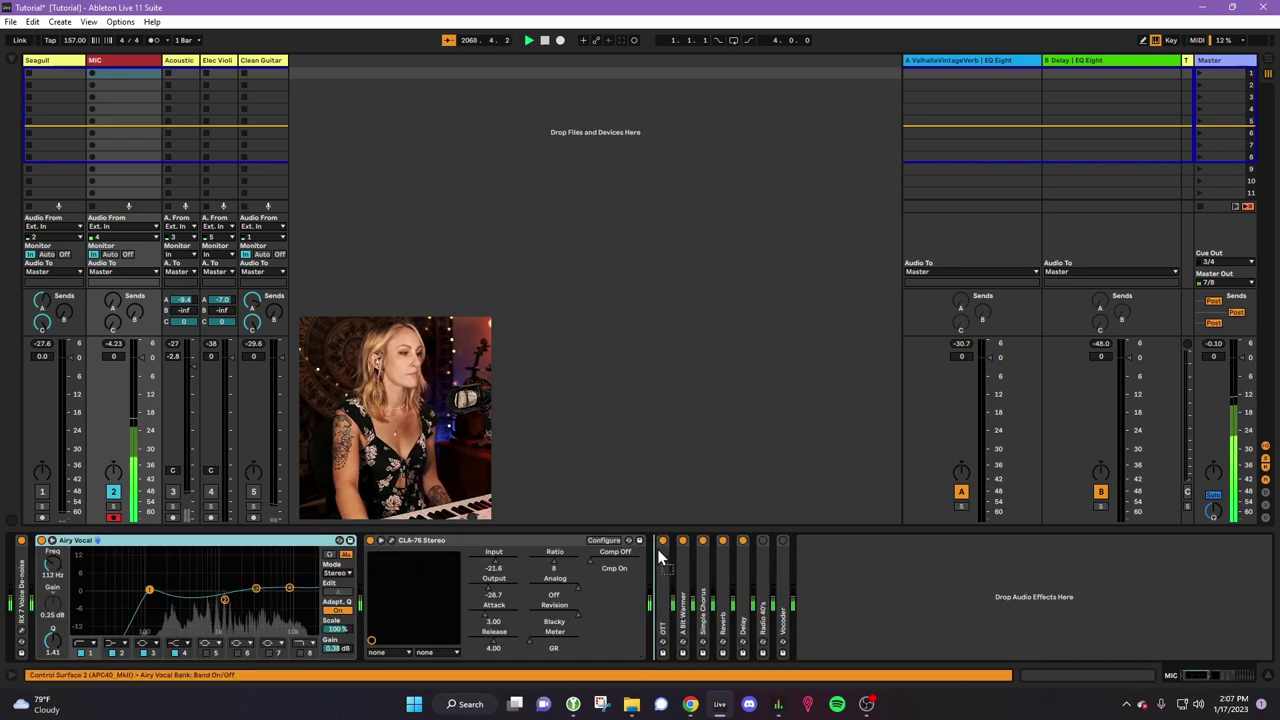
pyautogui.moveTo(75, 540); pyautogui.dragTo(648, 560)
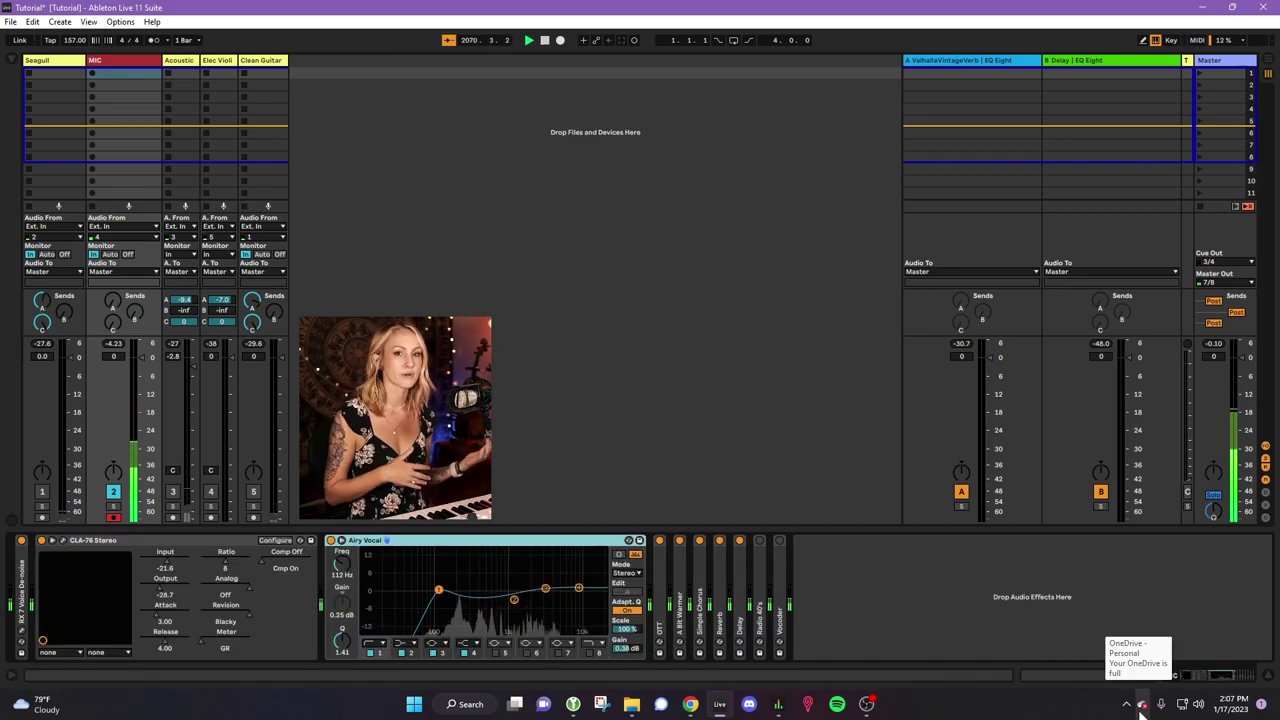
pyautogui.moveTo(182, 538); pyautogui.dragTo(643, 548)
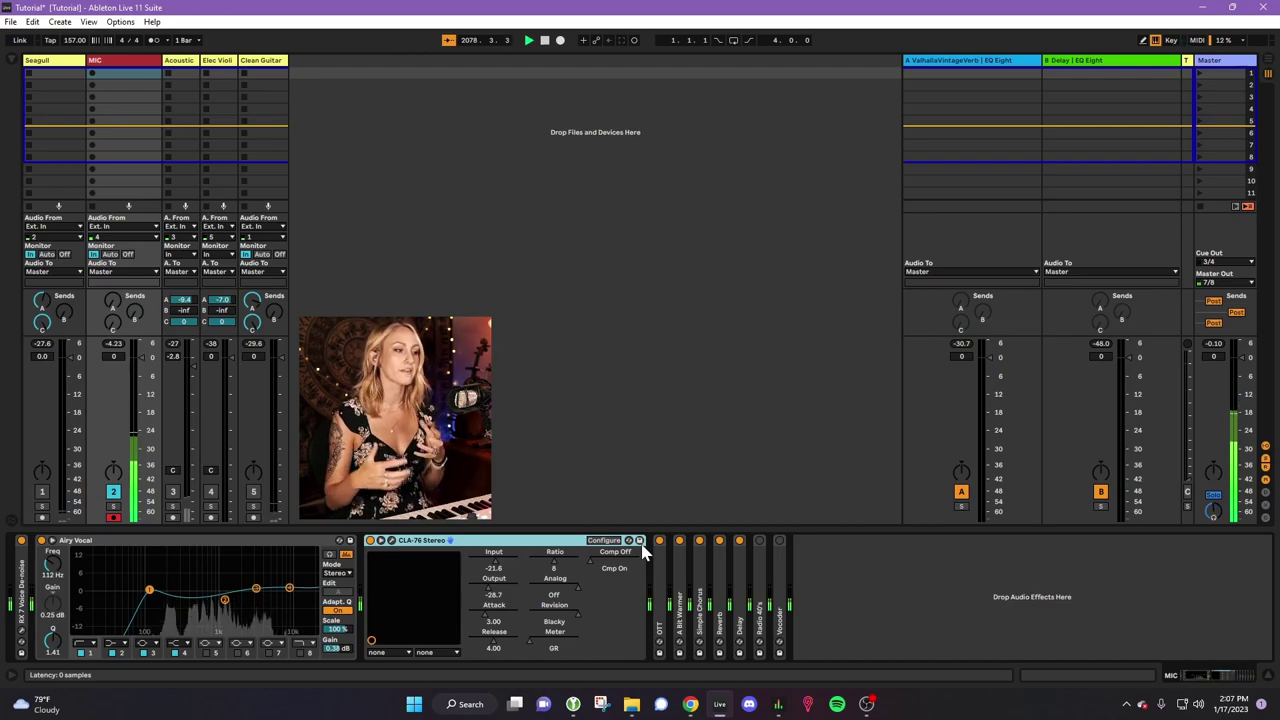
pyautogui.keyDown('alt'); pyautogui.doubleClick(640, 541); pyautogui.keyUp('alt')
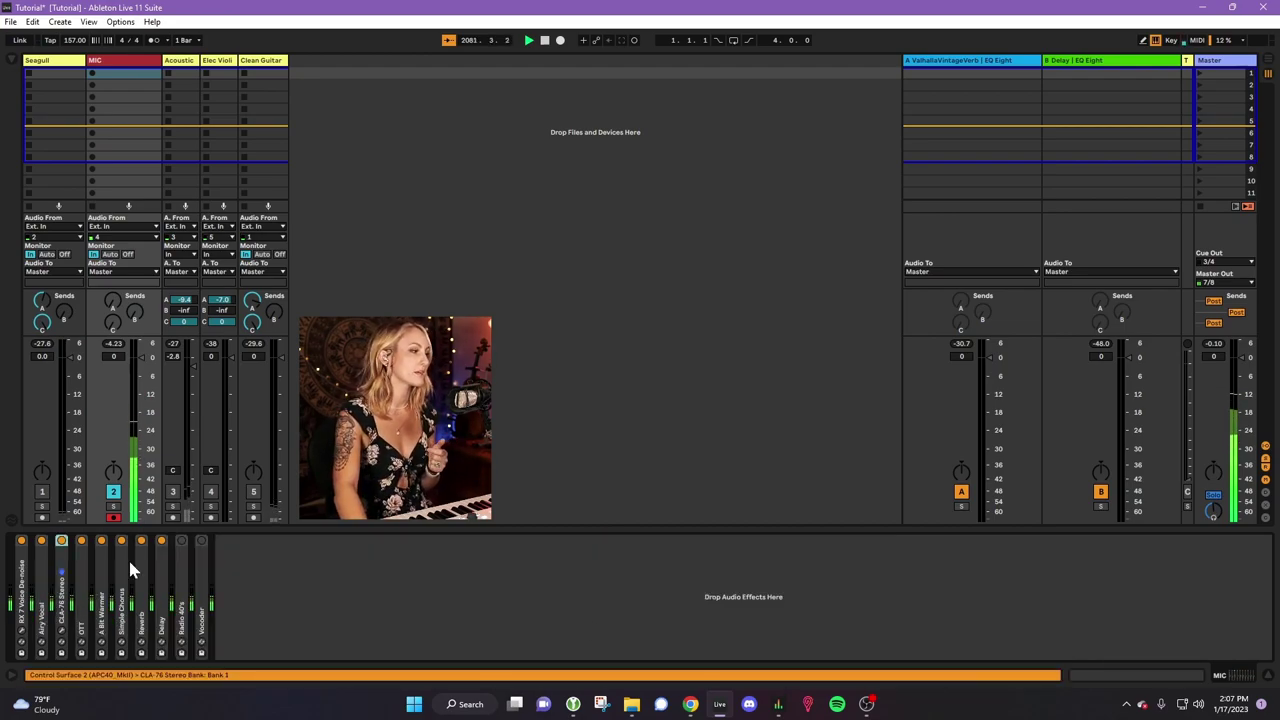
# - Unfold OTT, set its Amount to 4.0%, and fold it again
pyautogui.doubleClick(81, 557)
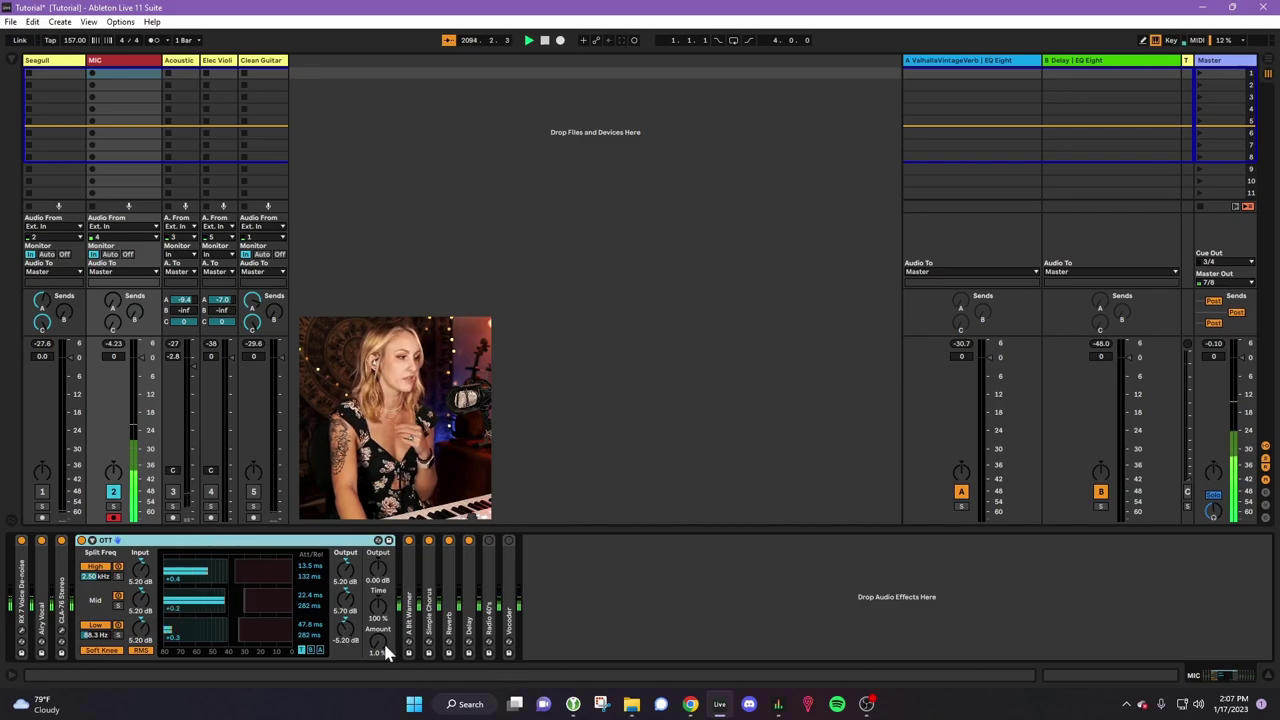
pyautogui.moveTo(383, 640); pyautogui.dragTo(383, 582)
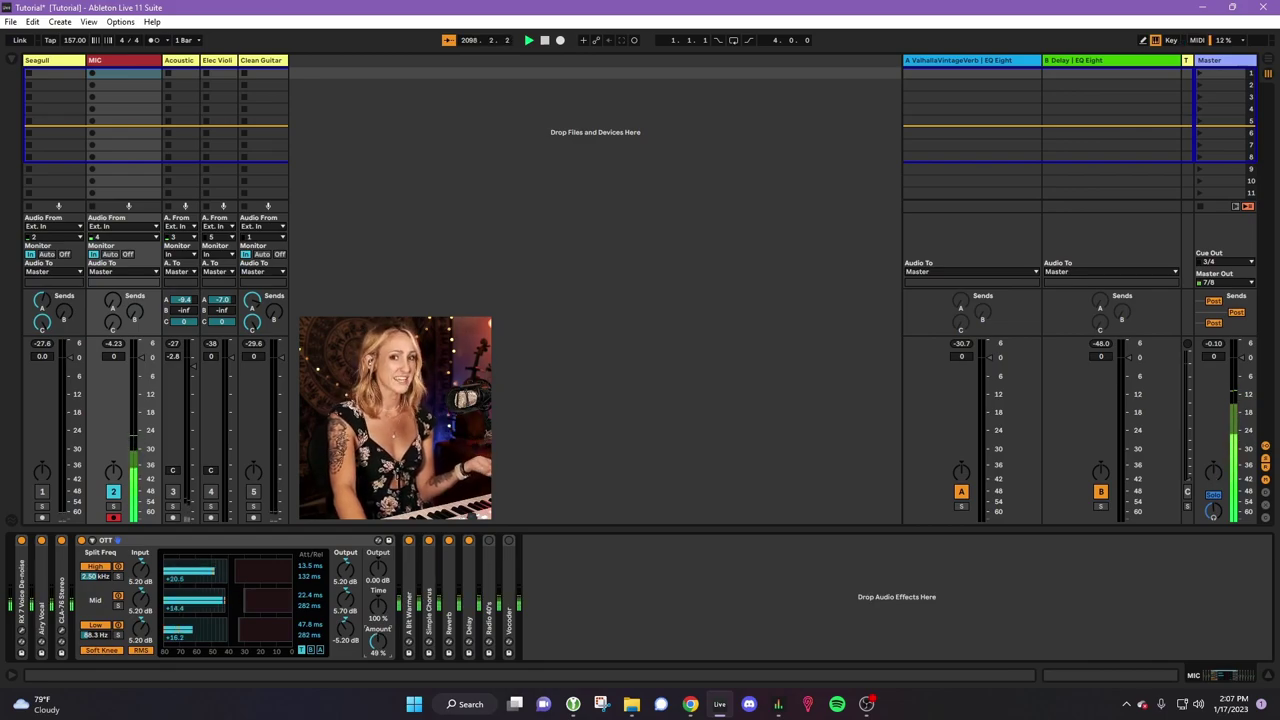
pyautogui.moveTo(378, 640); pyautogui.dragTo(378, 664)
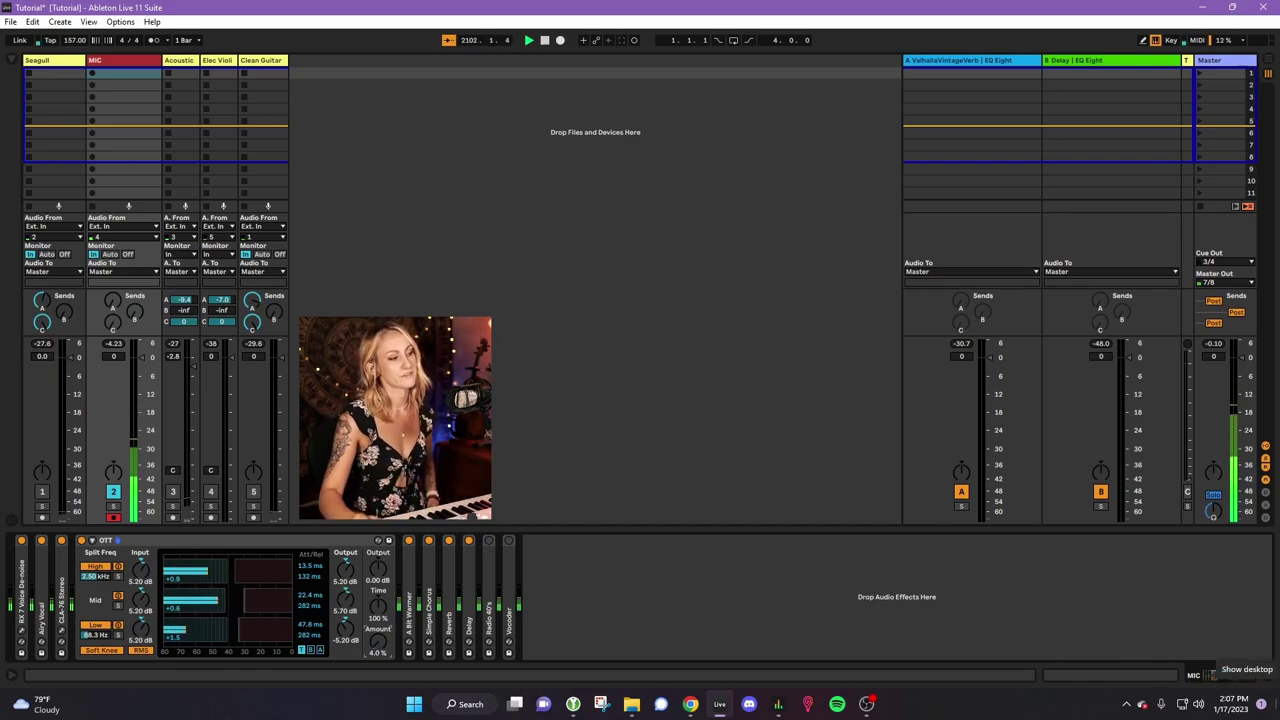
pyautogui.doubleClick(200, 540)
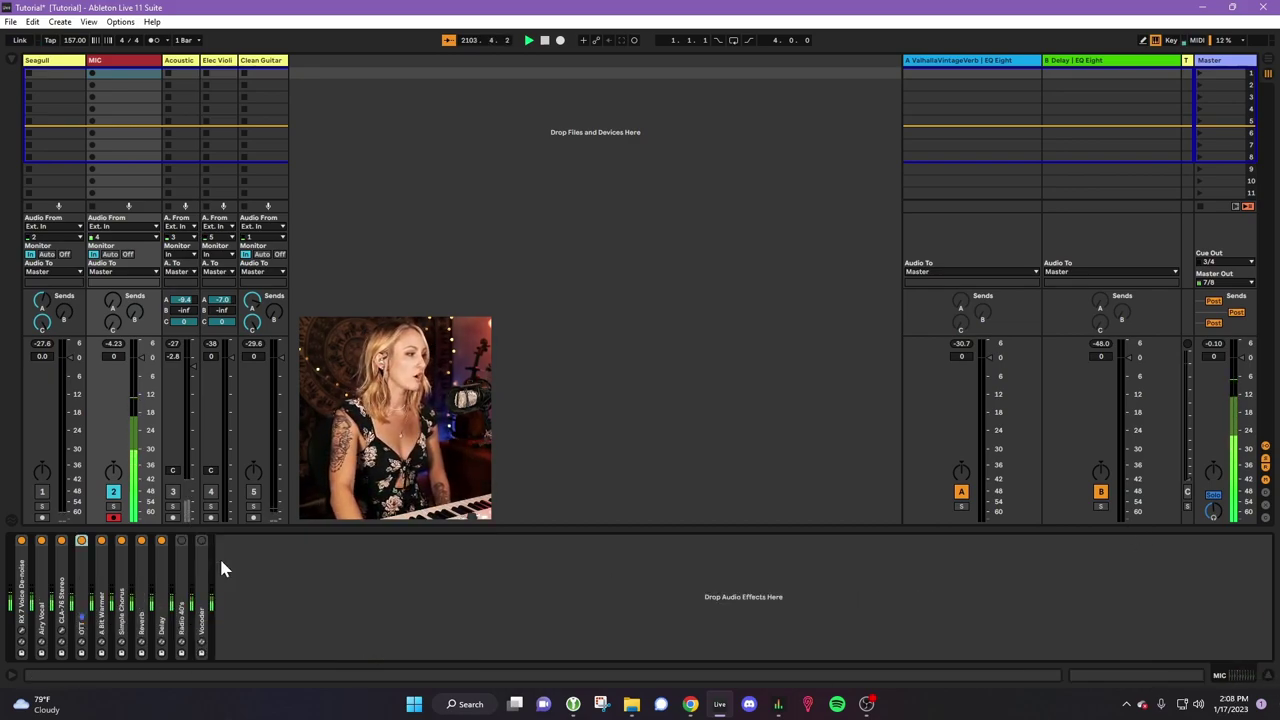
# - Set A Bit Warmer's Dry/Wet to 49.2% with Drive at 5.14 dB, then fold it
pyautogui.doubleClick(100, 562)
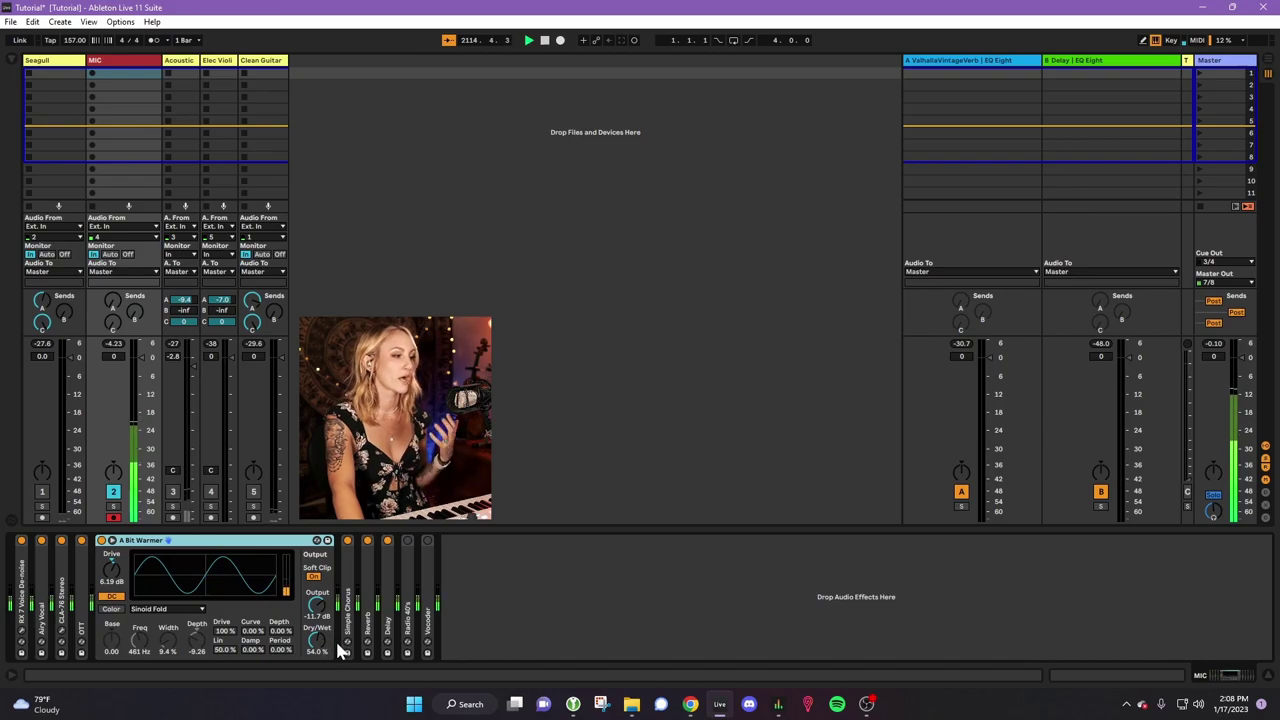
pyautogui.moveTo(316, 640); pyautogui.dragTo(316, 680)
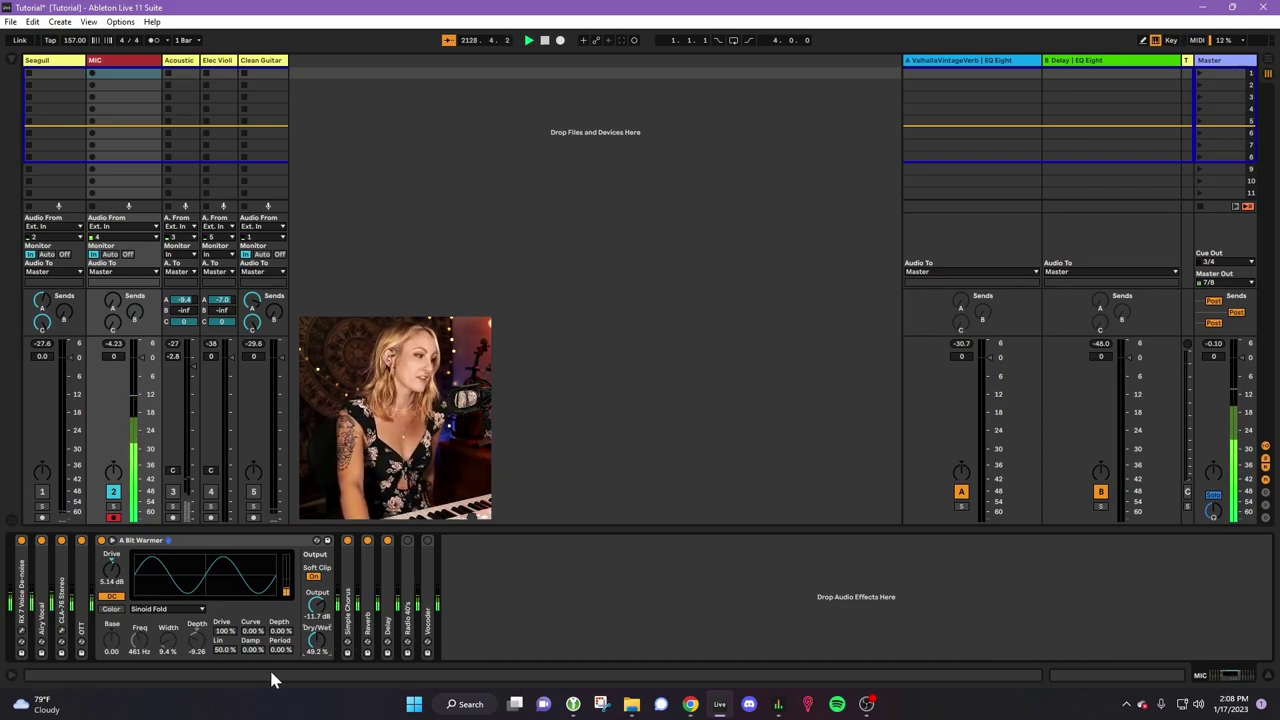
pyautogui.doubleClick(200, 540)
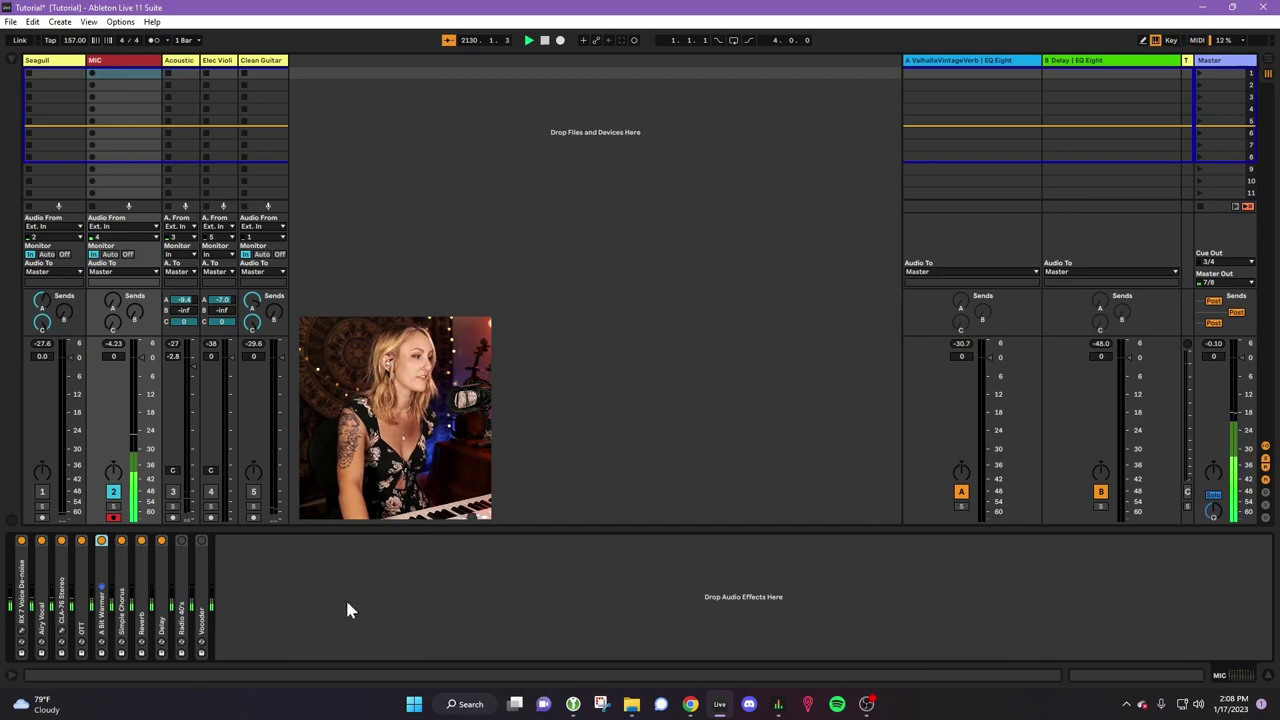
# - Expand Simple Chorus, lower its Dry/Wet to 13%, and fold it again
pyautogui.click(119, 580)
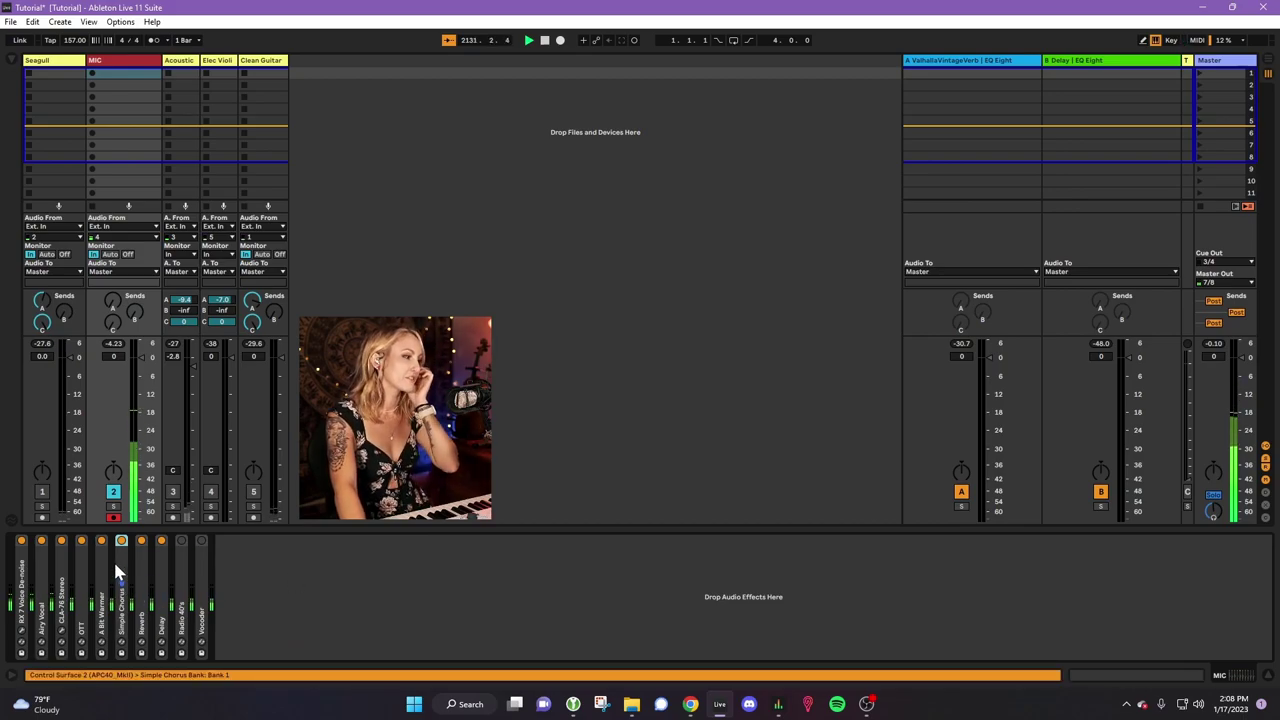
pyautogui.doubleClick(118, 558)
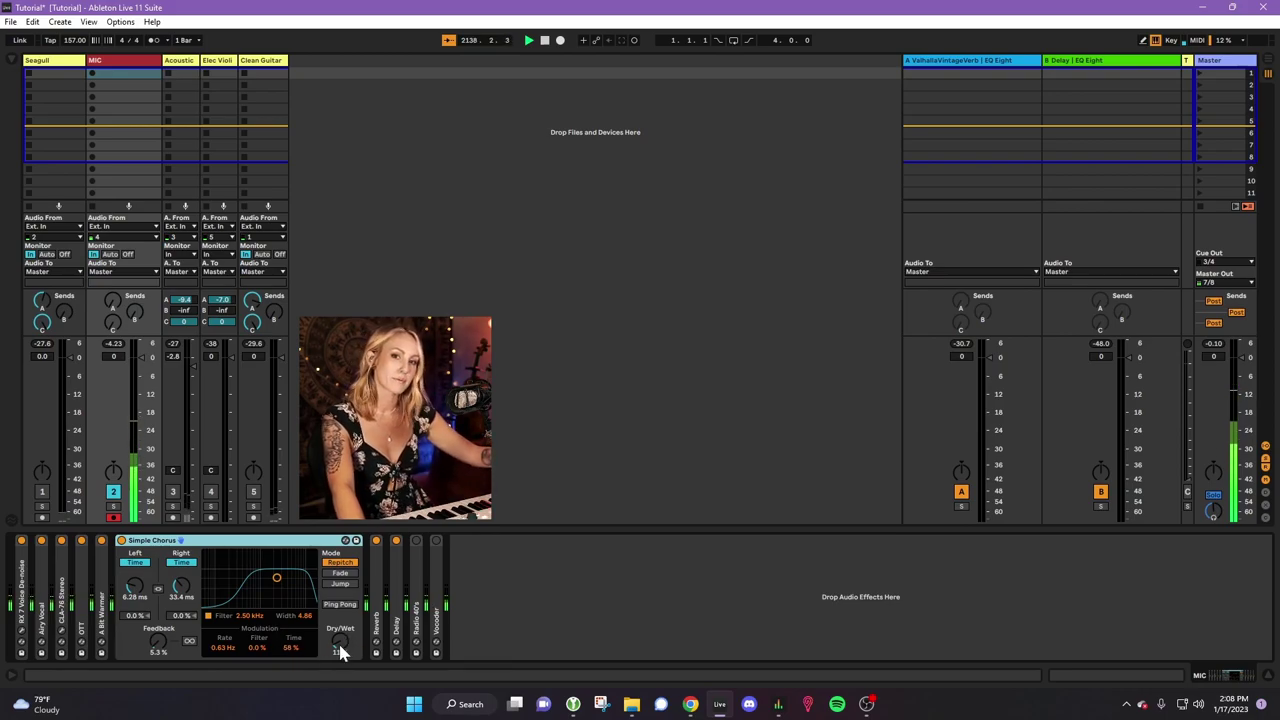
pyautogui.moveTo(340, 653)
pyautogui.mouseDown()
pyautogui.moveTo(340, 590)
pyautogui.moveTo(347, 648)
pyautogui.mouseUp()
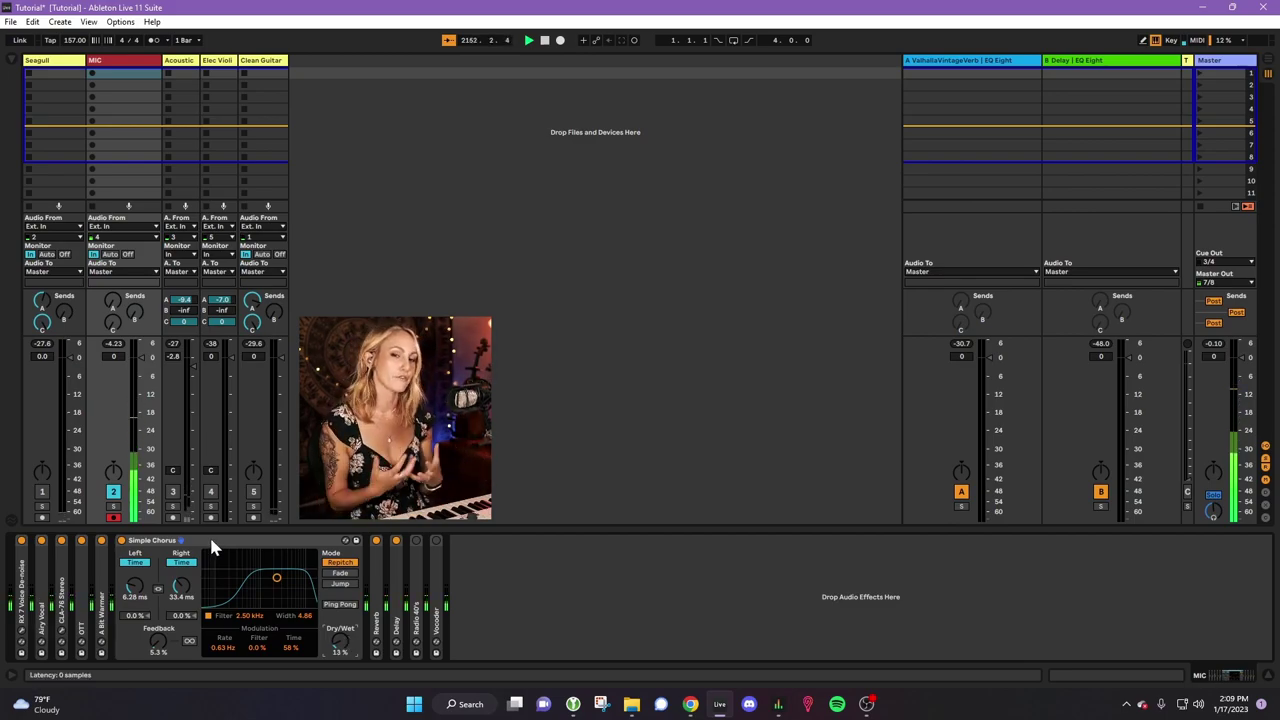
pyautogui.doubleClick(135, 541)
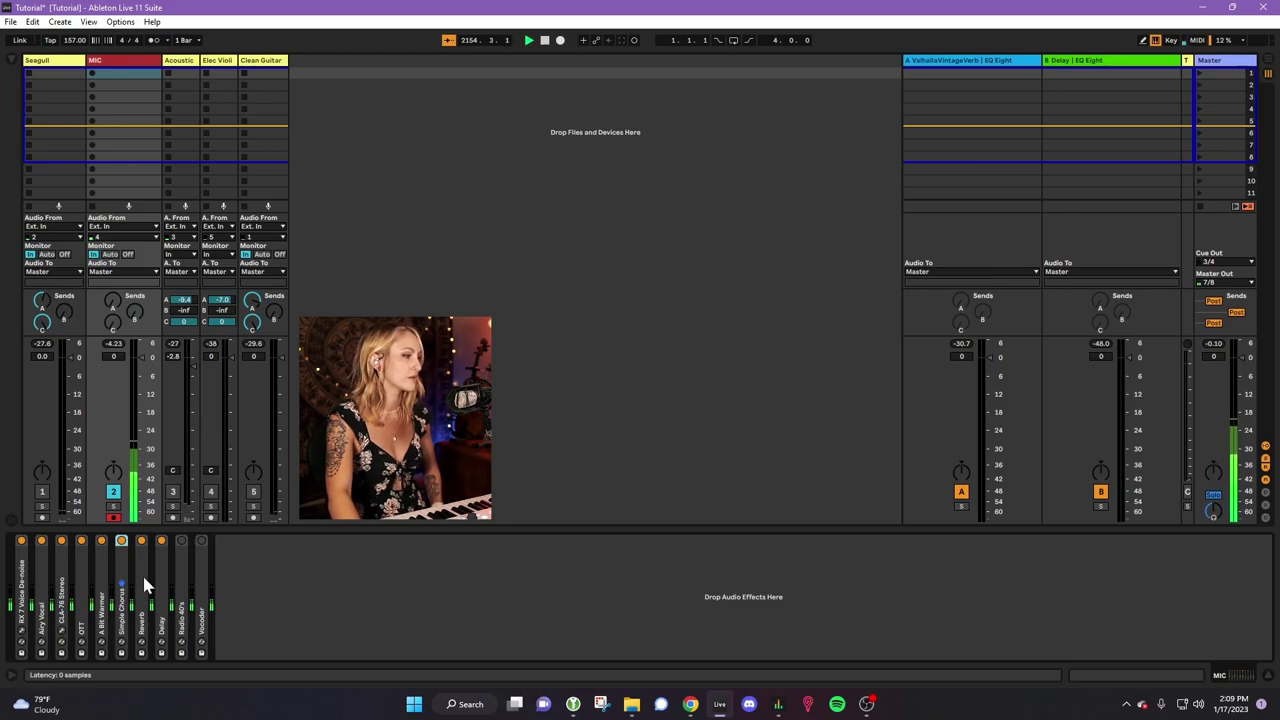
pyautogui.doubleClick(143, 578)
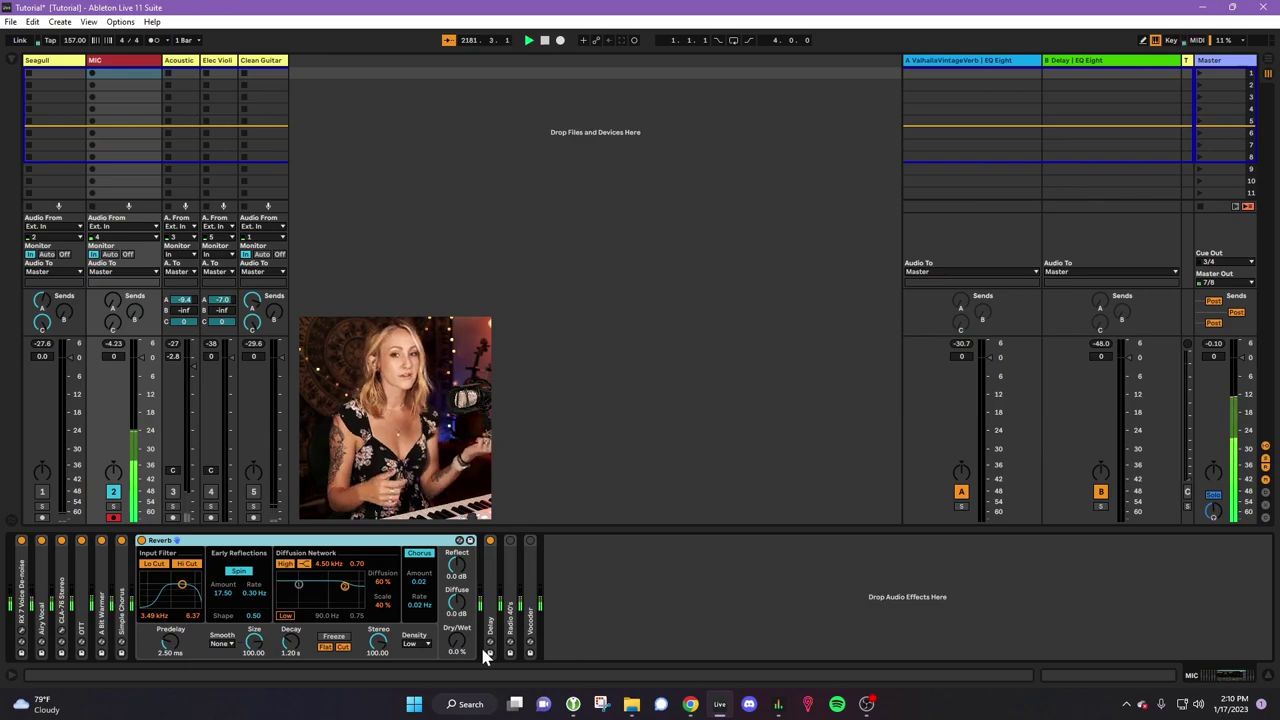
pyautogui.doubleClick(486, 559)
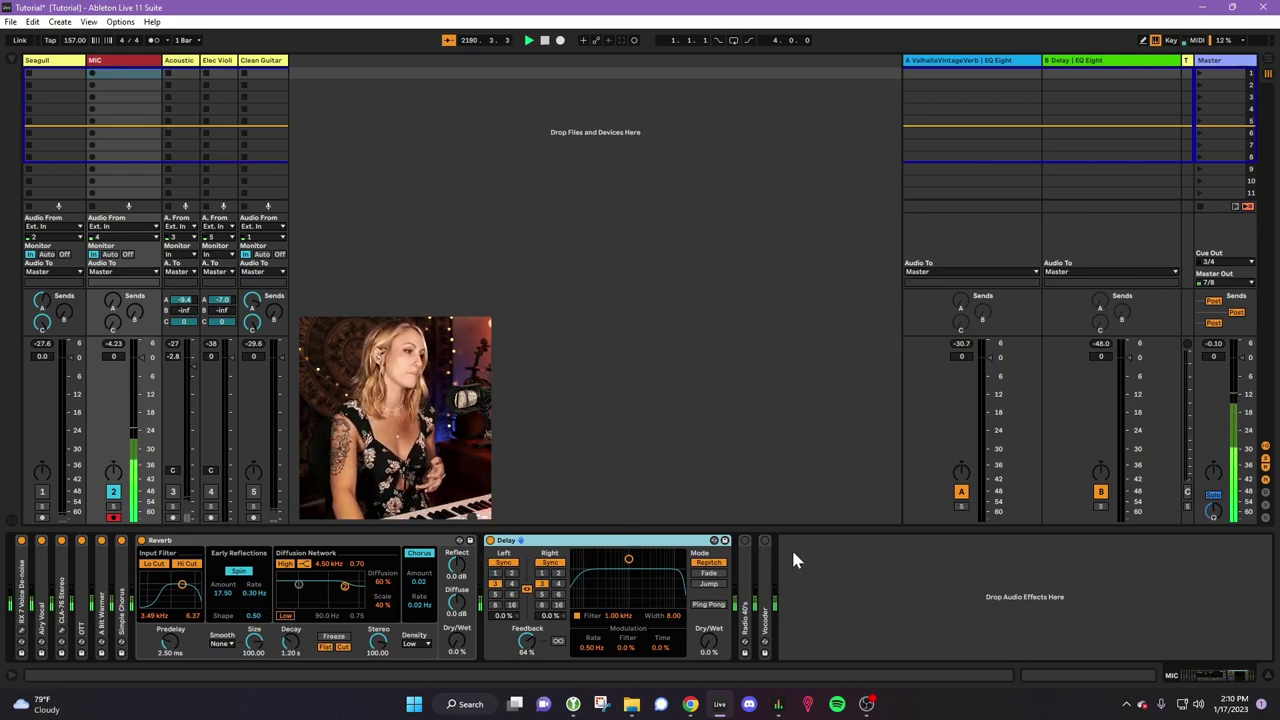
pyautogui.doubleClick(610, 541)
pyautogui.click(330, 541)
pyautogui.doubleClick(325, 541)
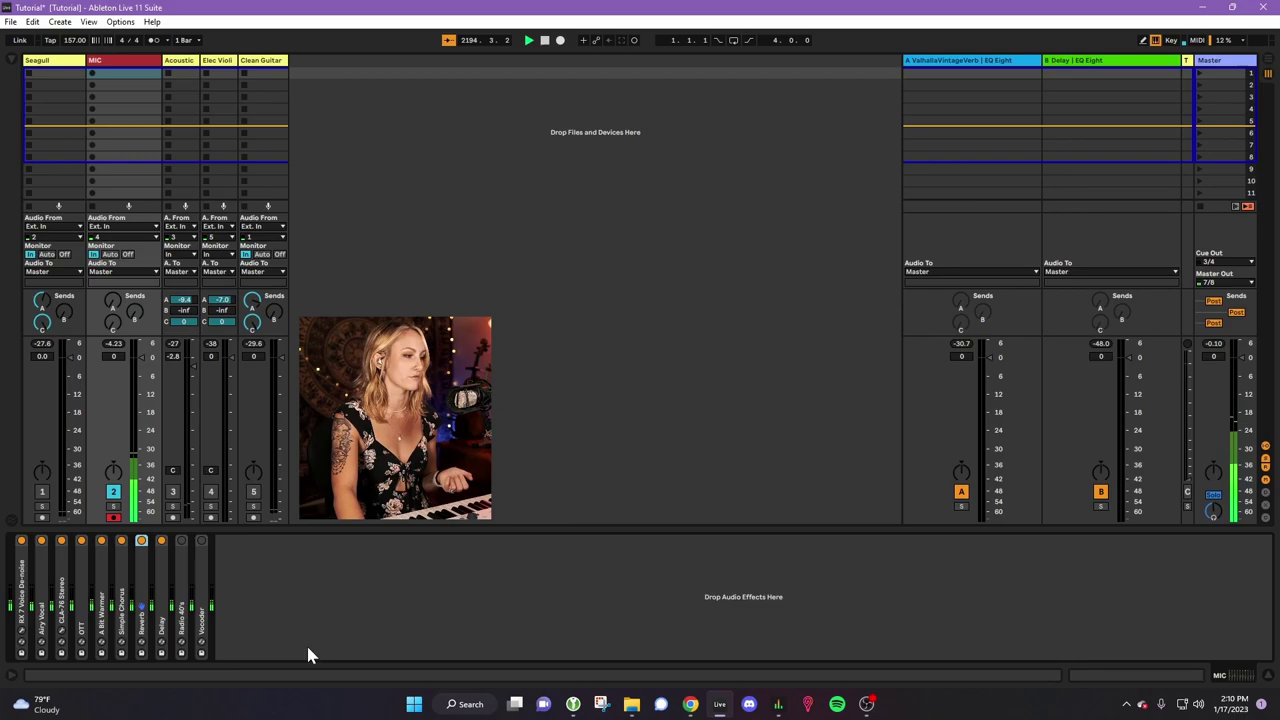
# - Expand the MIC chain's Radio 40's device, showing Low -5.5 dB, Mid 4.5 dB, High -11 dB, Output 1.0 dB
pyautogui.doubleClick(181, 575)
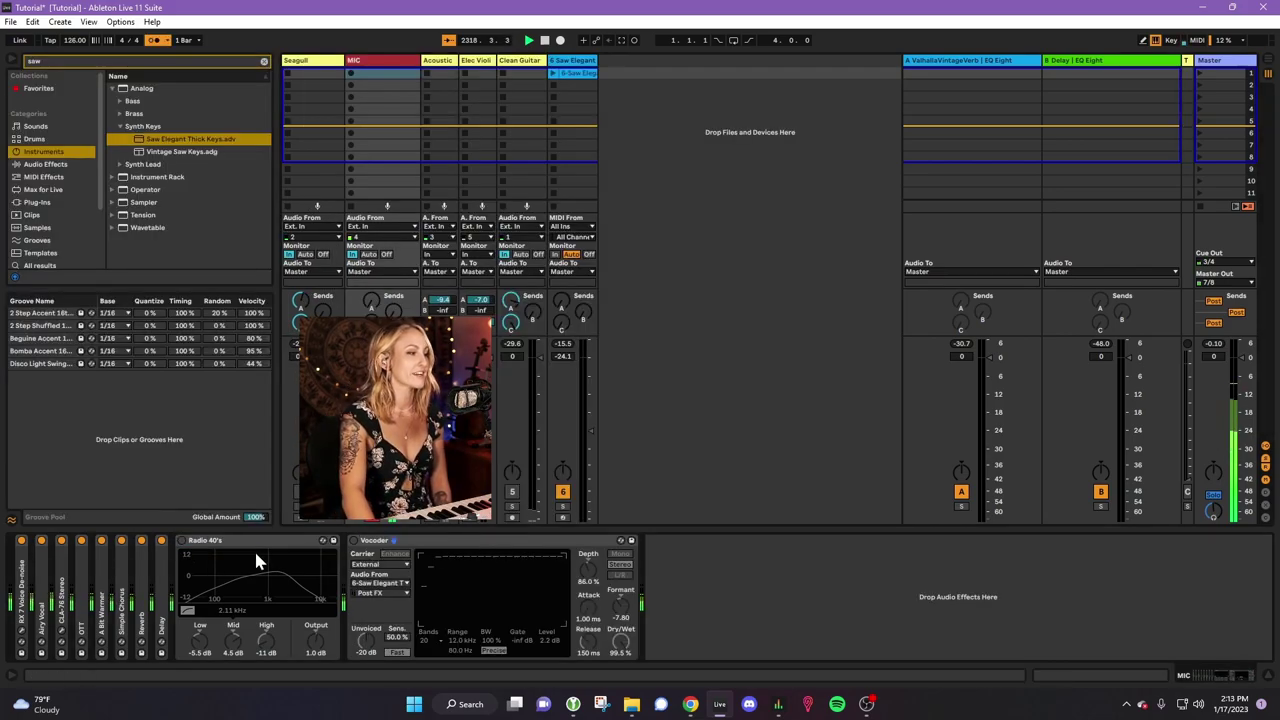
# - Hide the browser and view the 6-Saw Elegant synth before returning to the MIC Vocoder chain
pyautogui.press('Delete')
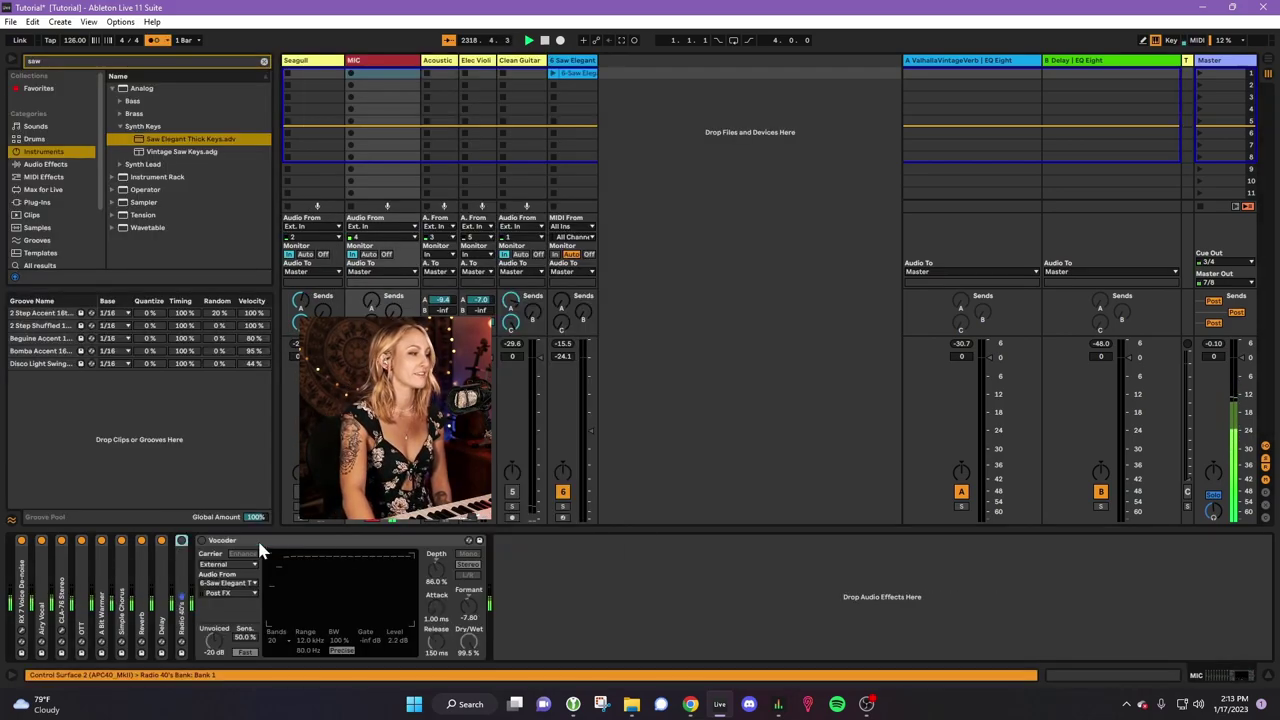
pyautogui.click(297, 549)
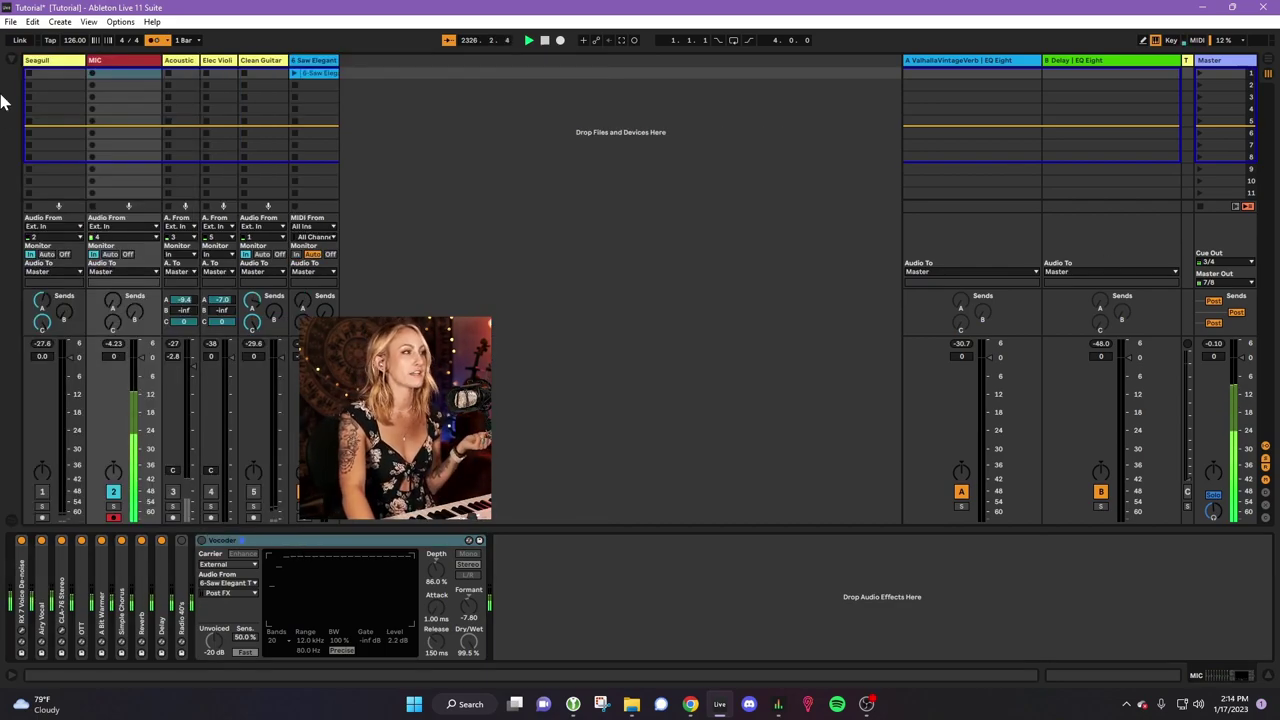
pyautogui.click(323, 74)
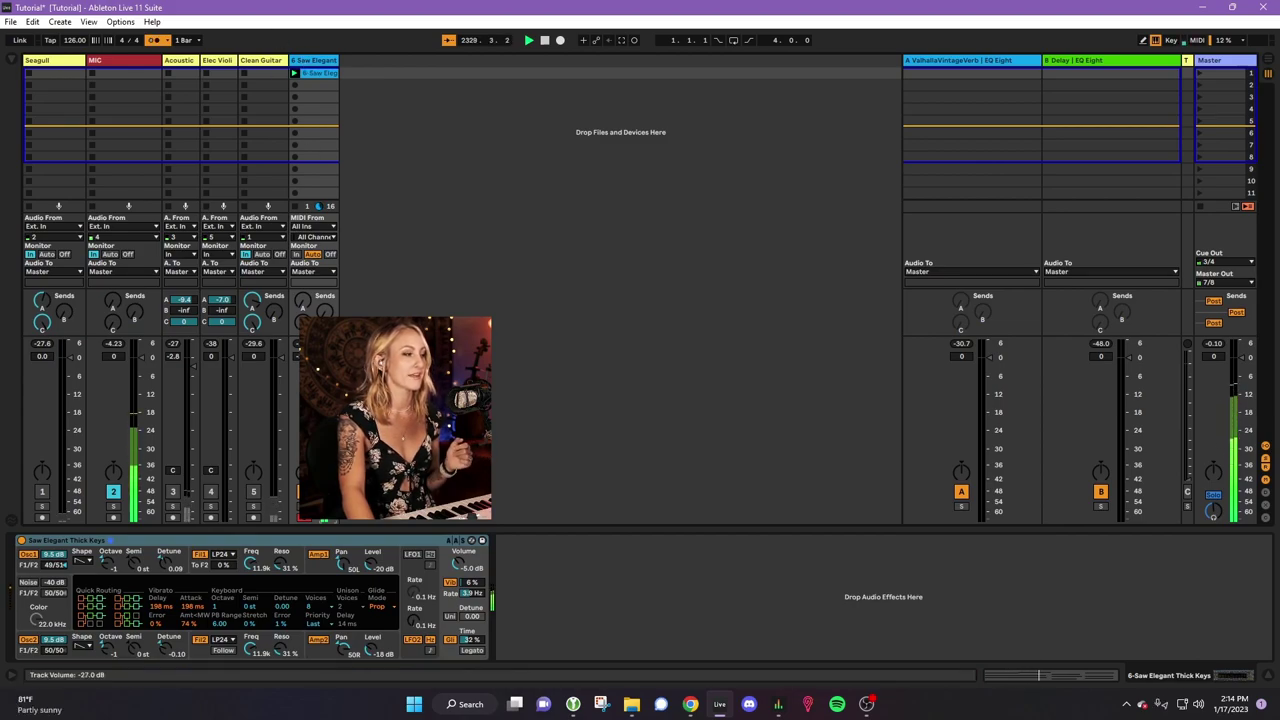
pyautogui.click(144, 64)
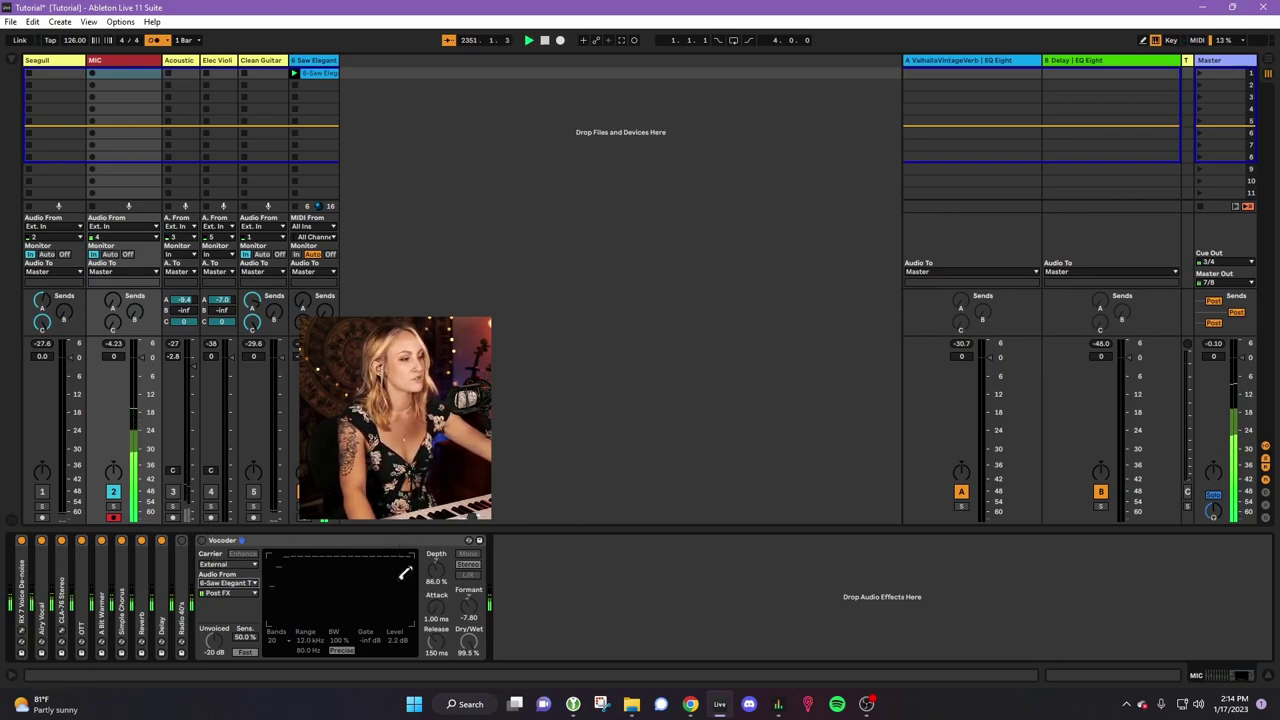
# - Audition the MIC Vocoder with the saw carrier, then switch it off and fold it
pyautogui.press('0')
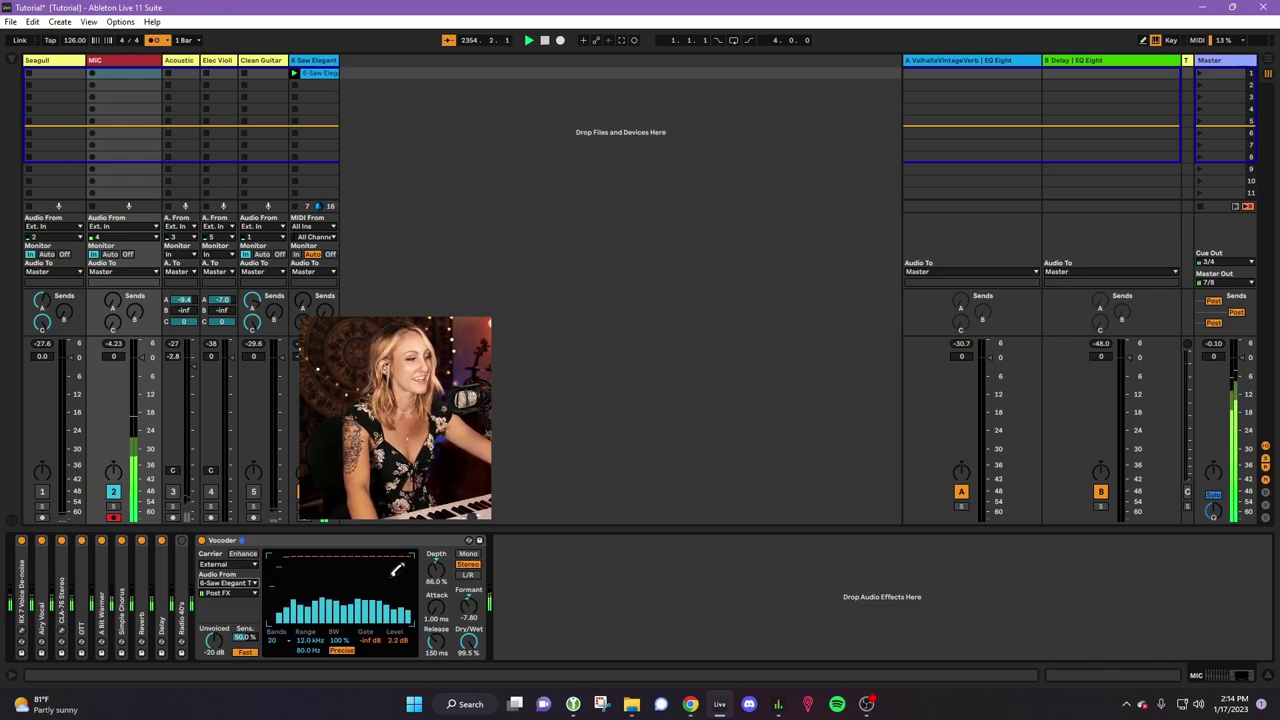
pyautogui.press('0')
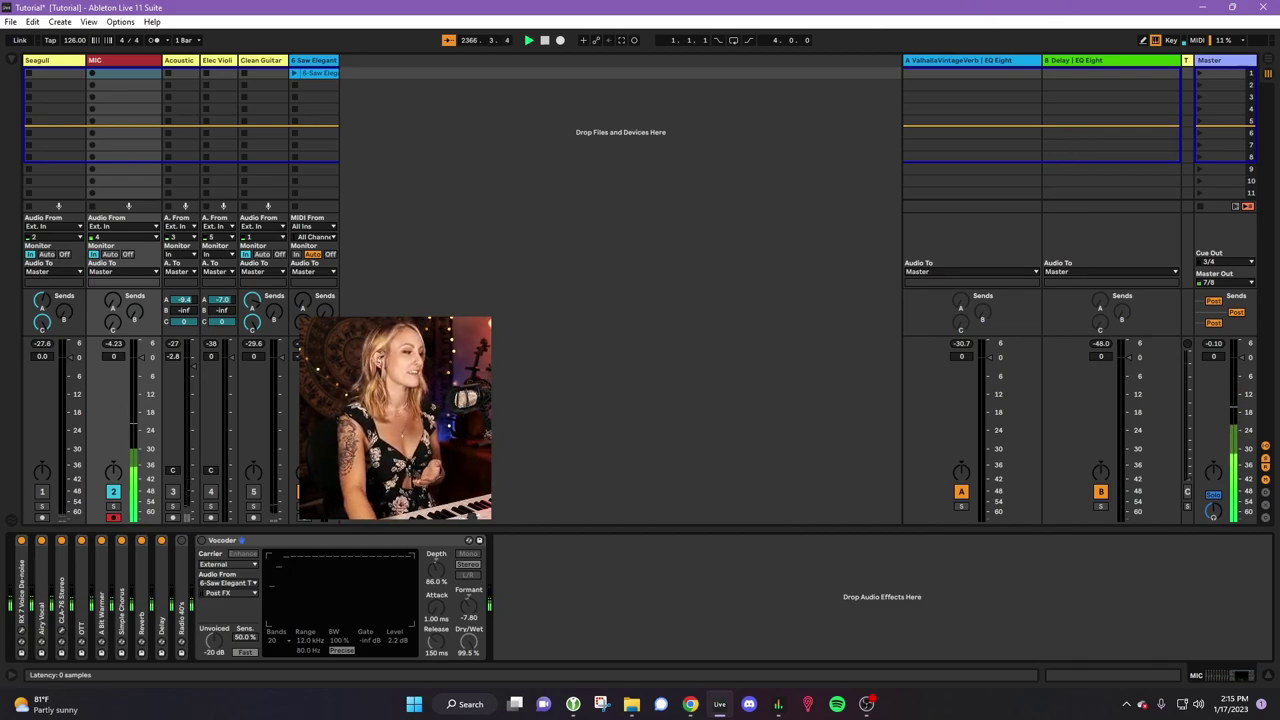
pyautogui.doubleClick(313, 541)
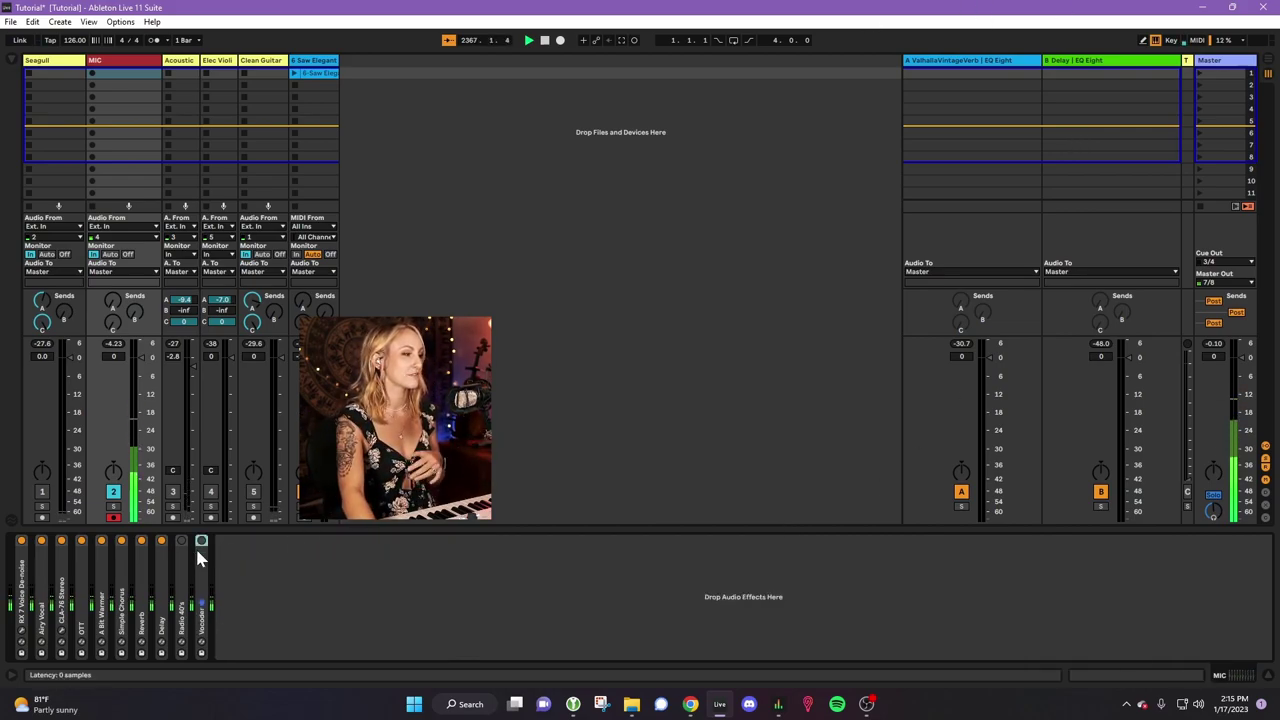
pyautogui.click(152, 600)
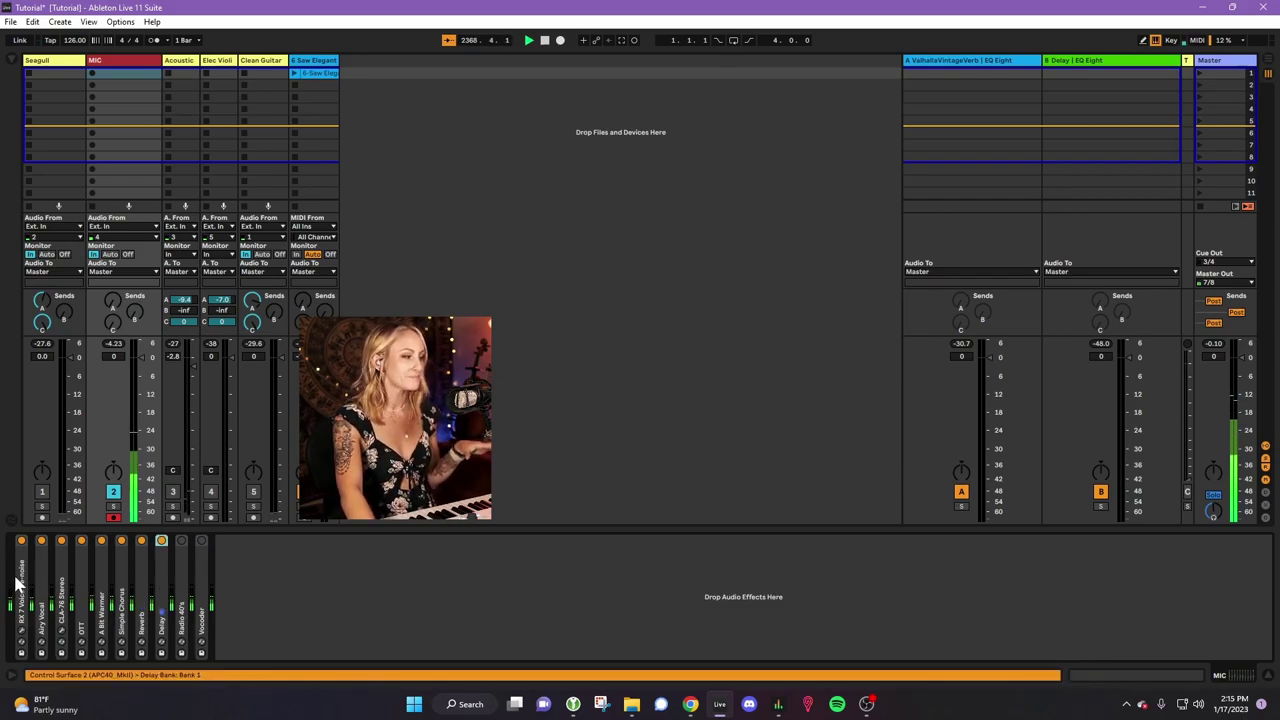